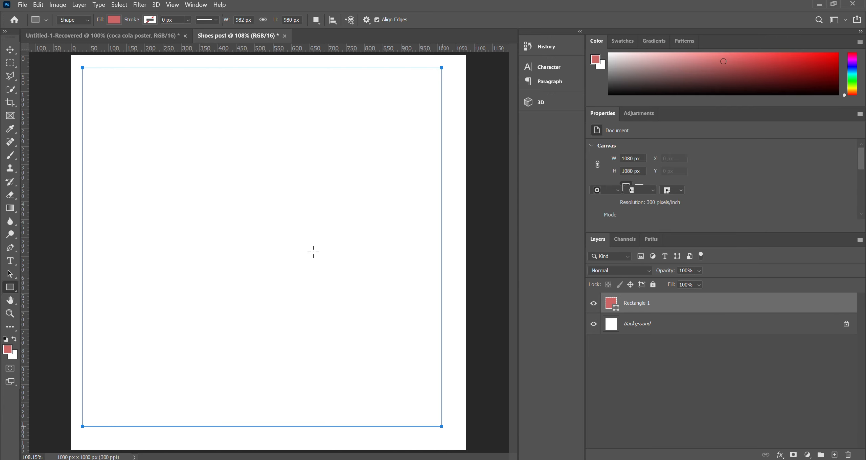
Centre the red rectangle on the canvas and place guides along all four of its edges.
{"action": "key", "text": "v"}
{"action": "left_click_drag", "start_coordinate": [311, 230], "coordinate": [319, 234]}
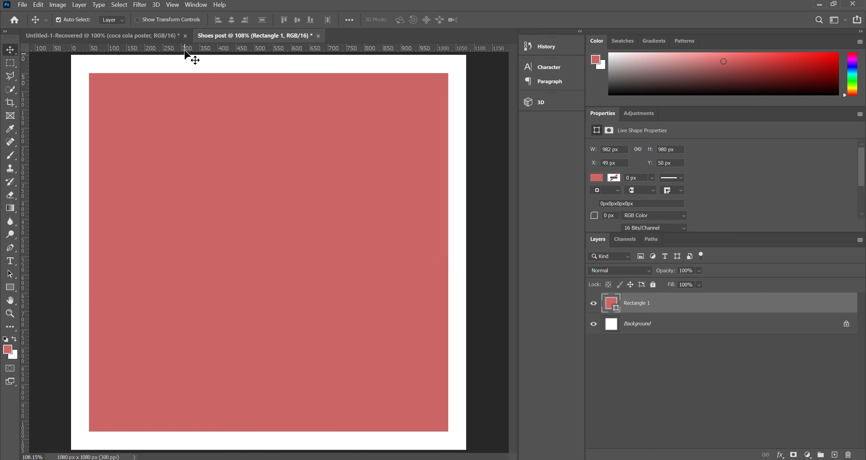
{"action": "left_click_drag", "start_coordinate": [187, 51], "coordinate": [178, 72]}
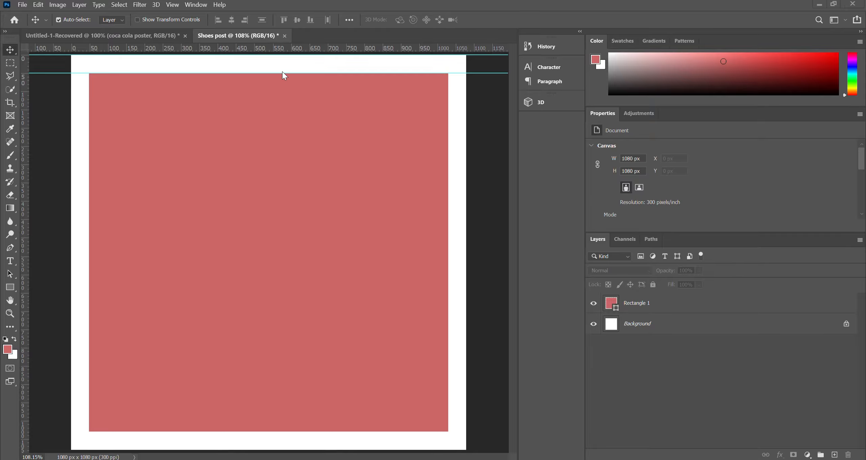
{"action": "key", "text": "ctrl+;"}
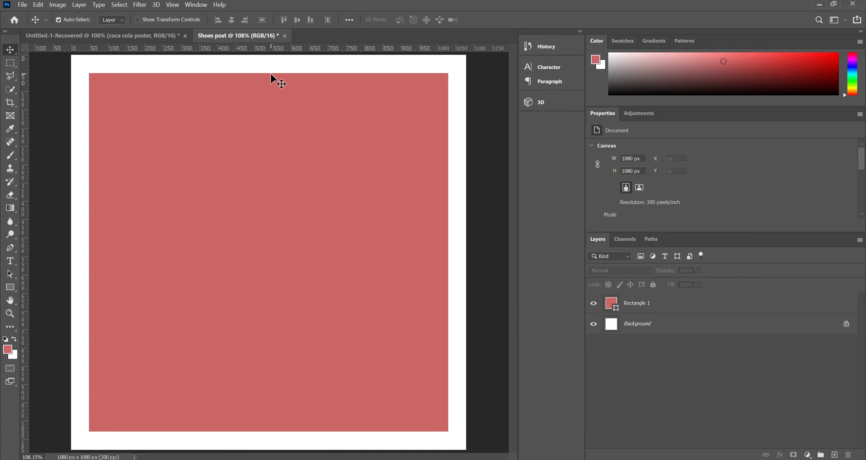
{"action": "left_click_drag", "start_coordinate": [24, 203], "coordinate": [90, 206]}
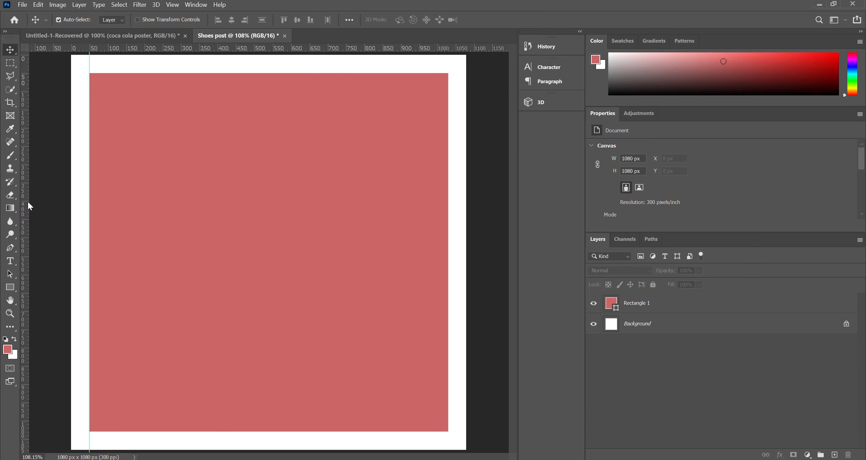
{"action": "left_click_drag", "start_coordinate": [28, 204], "coordinate": [448, 225]}
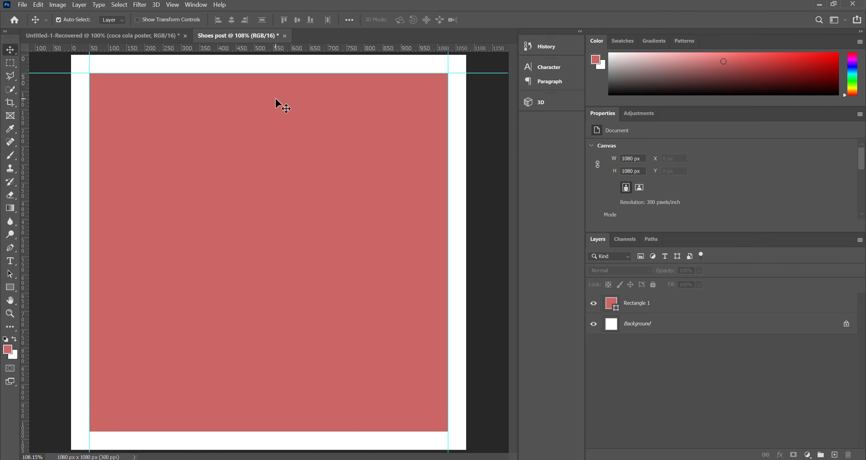
{"action": "left_click_drag", "start_coordinate": [274, 50], "coordinate": [325, 432]}
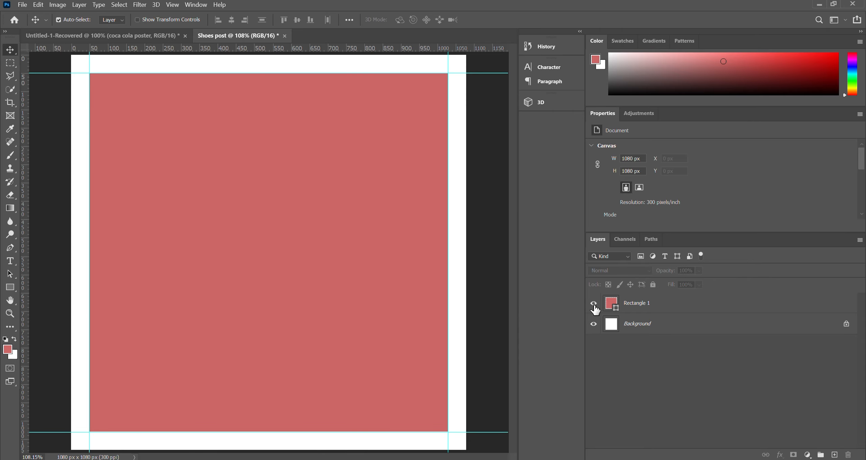
Delete the Rectangle 1 layer, keeping only the guides and the white background.
{"action": "left_click", "coordinate": [630, 305]}
{"action": "left_click_drag", "start_coordinate": [630, 305], "coordinate": [849, 455]}
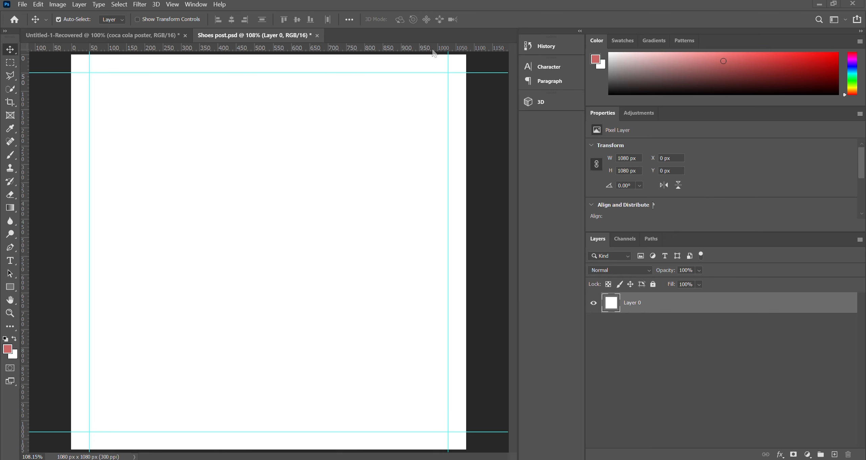
Enable a Color Overlay effect in the layer style of Layer 0, with the layer's blend mode set to Normal.
{"action": "right_click", "coordinate": [660, 306]}
{"action": "left_click", "coordinate": [688, 33]}
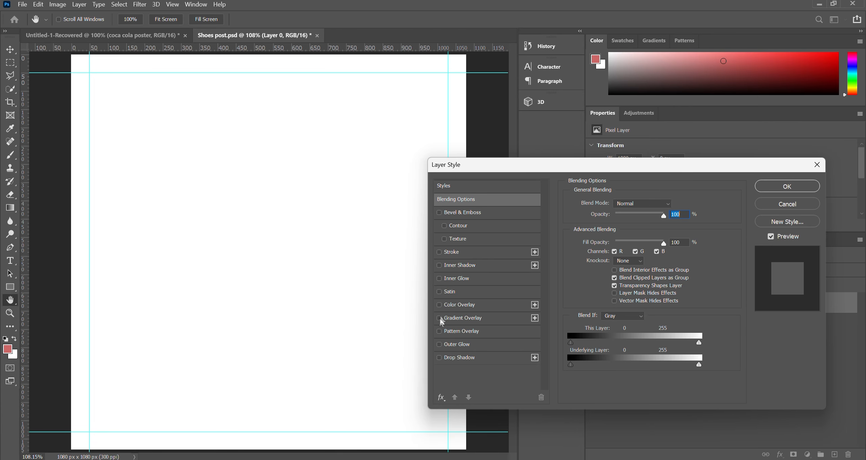
{"action": "left_click", "coordinate": [440, 305]}
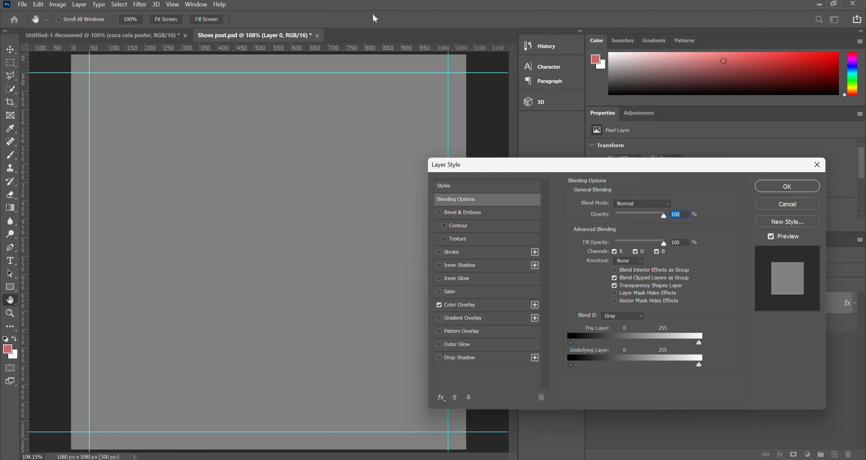
{"action": "left_click", "coordinate": [642, 206]}
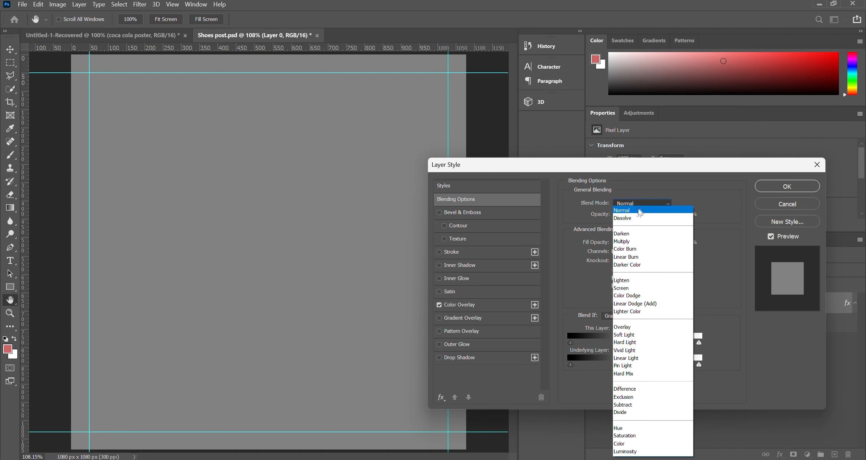
{"action": "left_click", "coordinate": [634, 210]}
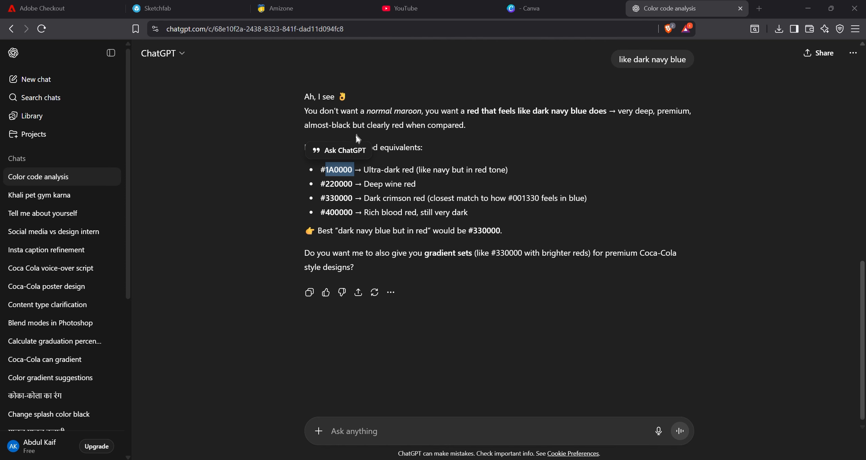
Try the dark red 1a0000 suggested in the ChatGPT chat as the overlay colour in Photoshop.
{"action": "key", "text": "alt+Tab"}
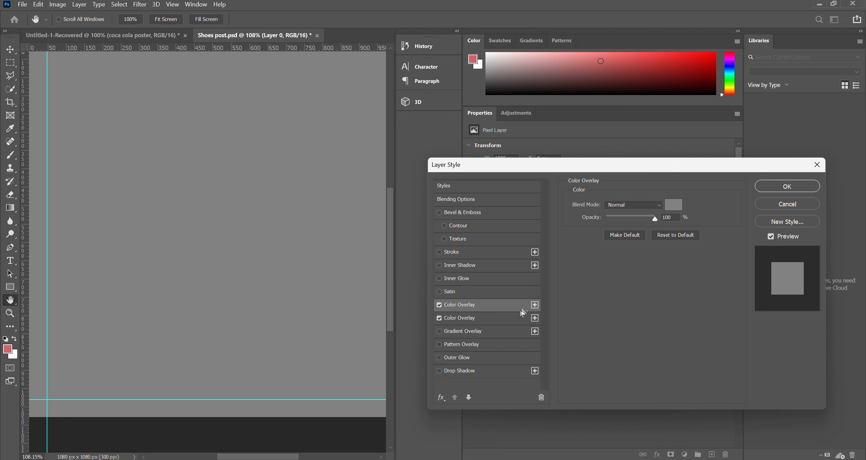
{"action": "left_click", "coordinate": [672, 207]}
{"action": "key", "text": "BackSpace"}
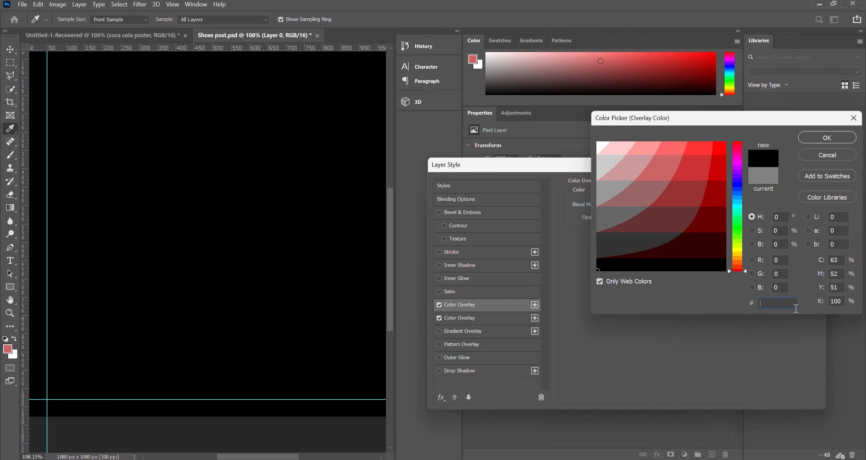
{"action": "key", "text": "alt+Tab"}
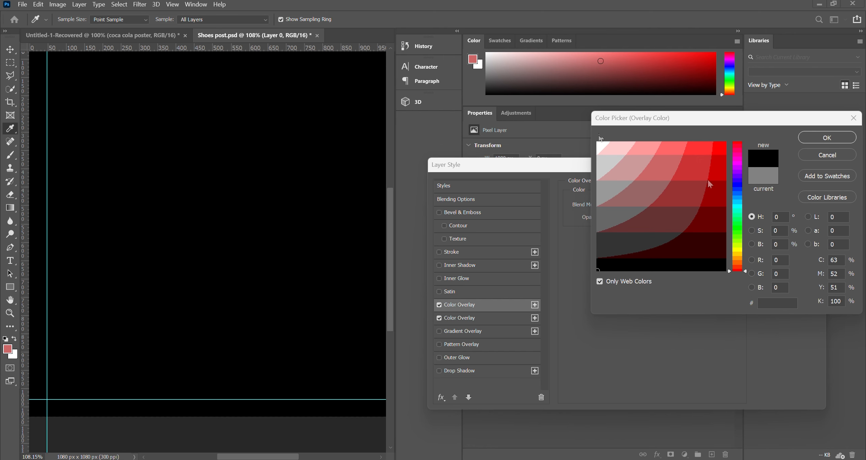
{"action": "left_click", "coordinate": [777, 308]}
{"action": "type", "text": "1a"}
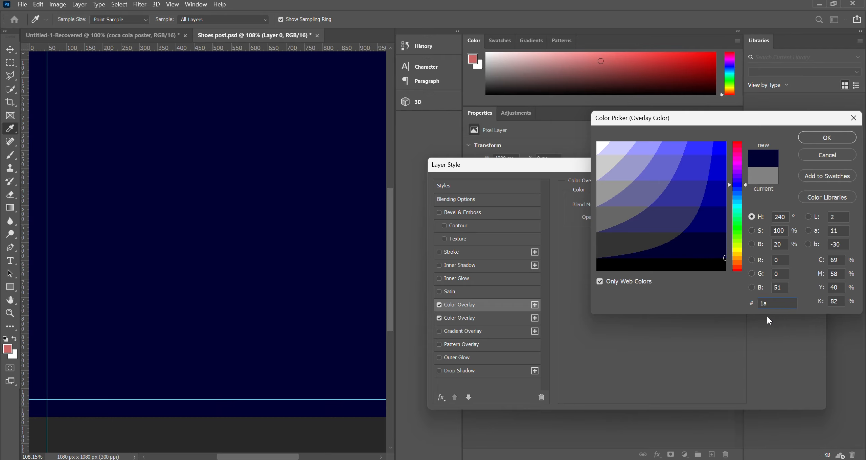
{"action": "type", "text": "0000"}
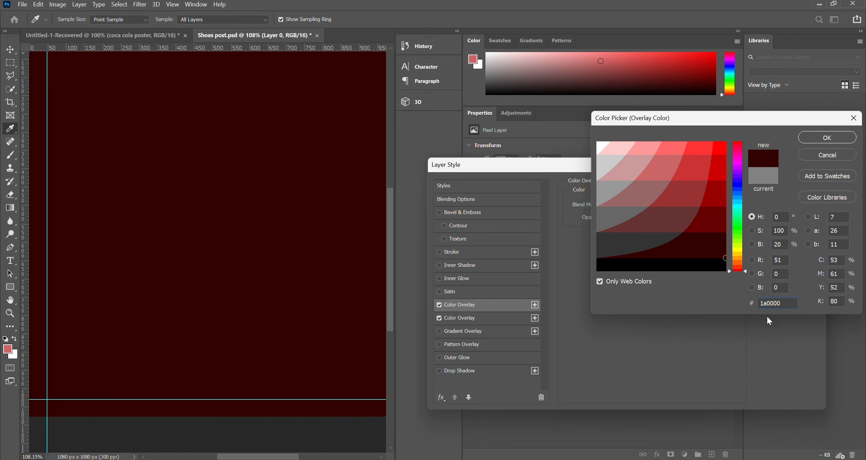
Set the overlay colour to 400000 and apply the layer style.
{"action": "key", "text": "alt+Tab"}
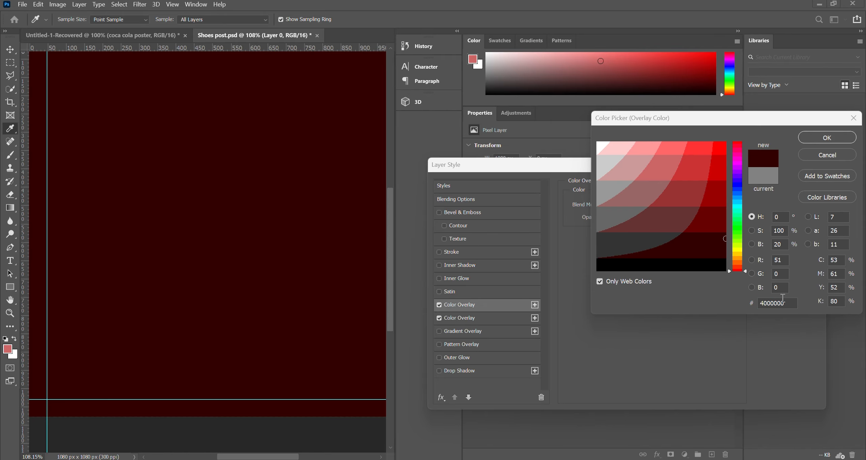
{"action": "left_click_drag", "start_coordinate": [786, 302], "coordinate": [755, 304]}
{"action": "left_click", "coordinate": [446, 183]}
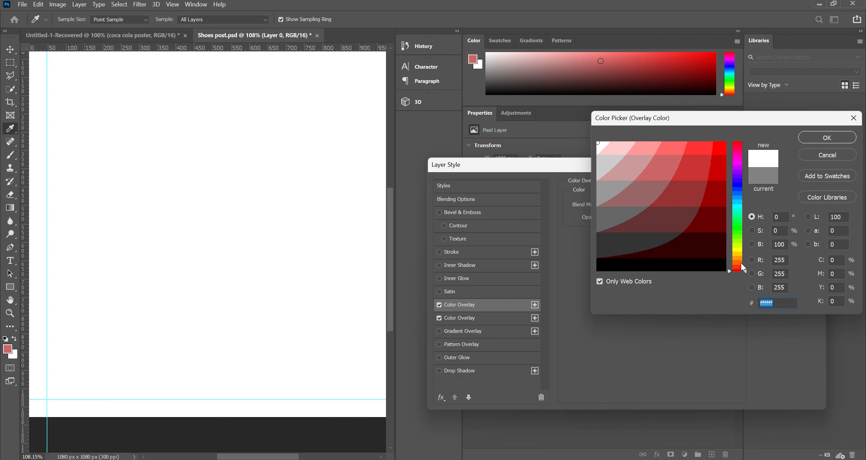
{"action": "type", "text": "400000"}
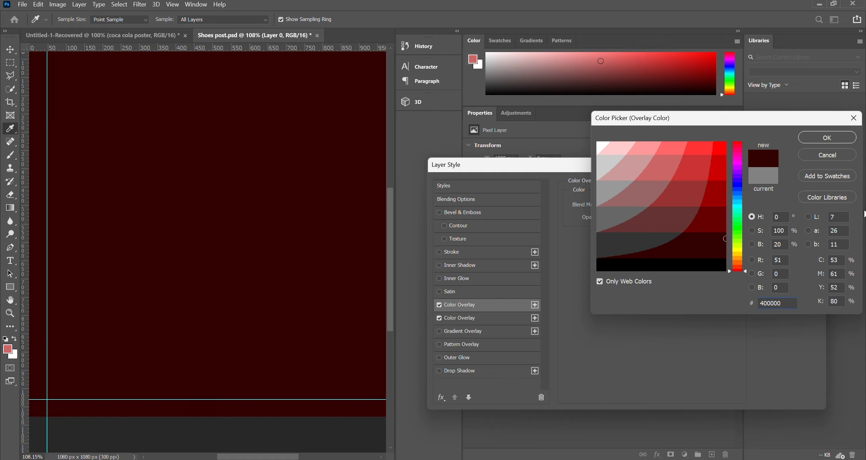
{"action": "left_click", "coordinate": [828, 138]}
{"action": "left_click", "coordinate": [788, 187]}
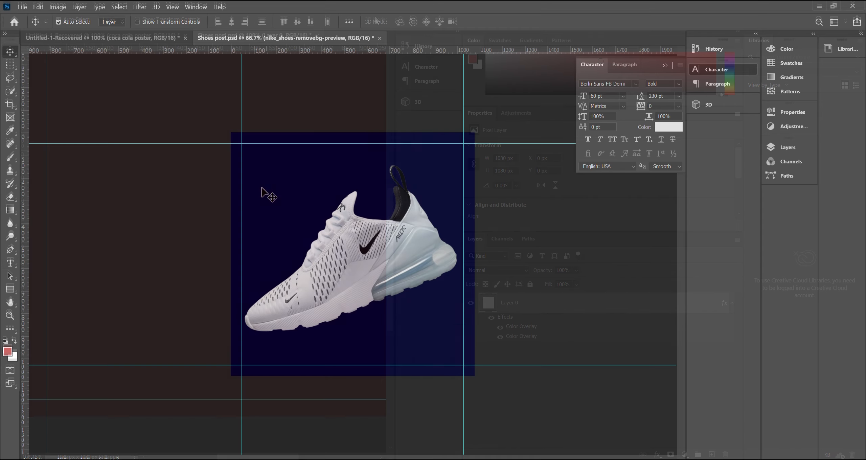
Add the text SNEAKERS in white 60 pt Berlin Sans FB Demi Bold above the shoe, starting near the left guide.
{"action": "key", "text": "t"}
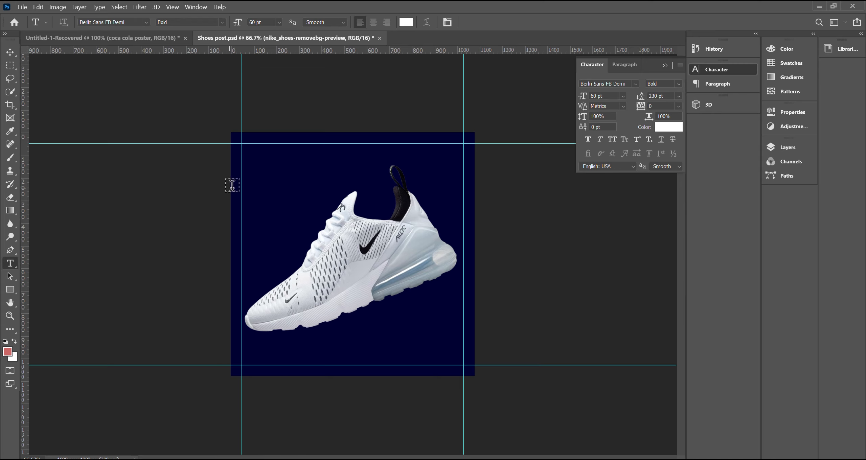
{"action": "left_click", "coordinate": [253, 186]}
{"action": "key", "text": "Caps_Lock"}
{"action": "type", "text": "SNE"}
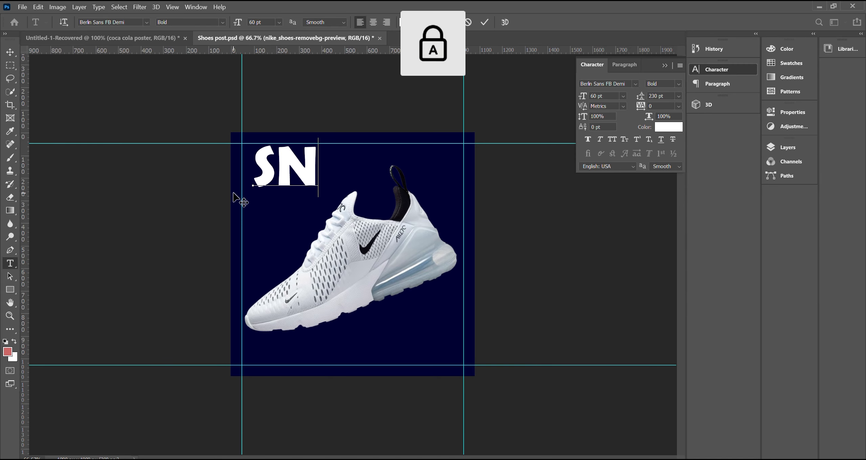
{"action": "key", "text": "BackSpace"}
{"action": "key", "text": "BackSpace"}
{"action": "key", "text": "Caps_Lock"}
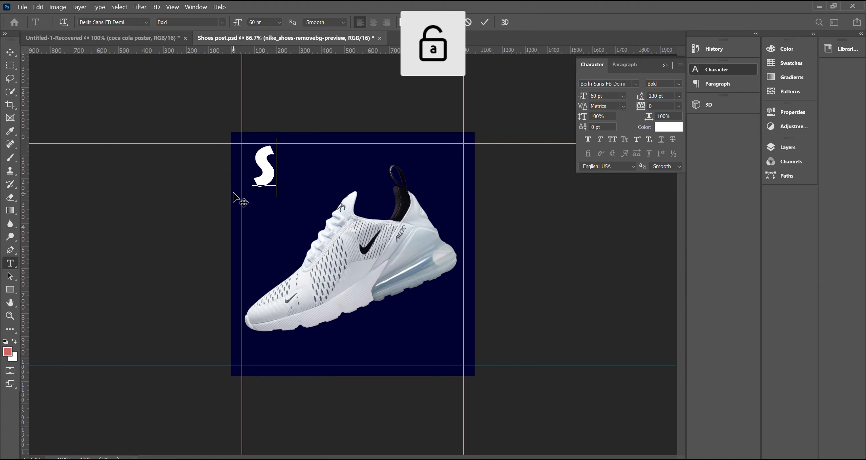
{"action": "type", "text": "ne"}
{"action": "key", "text": "BackSpace"}
{"action": "key", "text": "BackSpace"}
{"action": "key", "text": "BackSpace"}
{"action": "key", "text": "Caps_Lock"}
{"action": "type", "text": "Sn"}
{"action": "key", "text": "Caps_Lock"}
{"action": "key", "text": "BackSpace"}
{"action": "type", "text": "NEAKERS"}
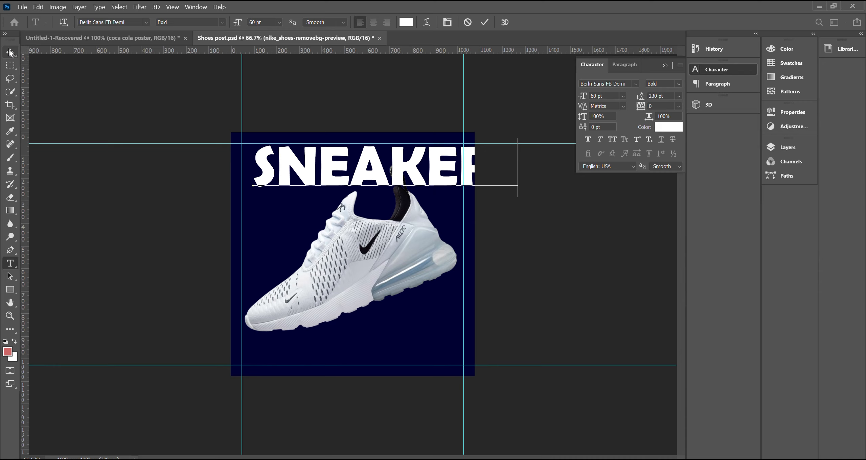
Move the SNEAKERS text down across the middle of the shoe and change its font to Rockwell Extra Bold.
{"action": "left_click", "coordinate": [10, 52]}
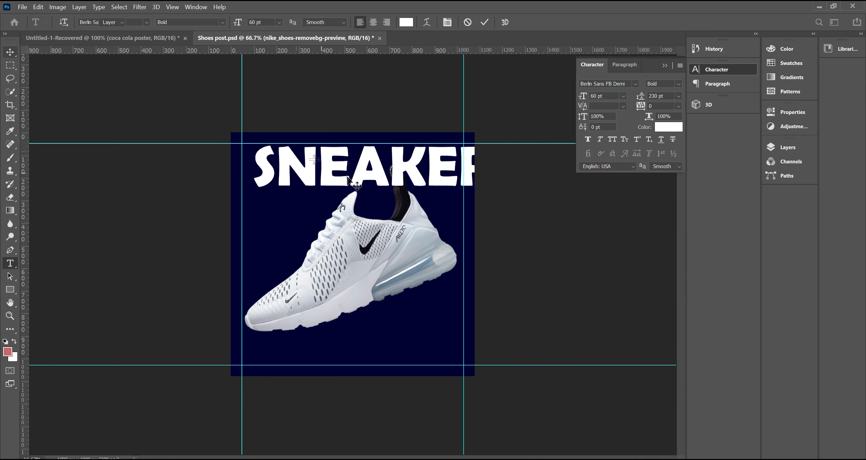
{"action": "left_click_drag", "start_coordinate": [404, 188], "coordinate": [374, 238]}
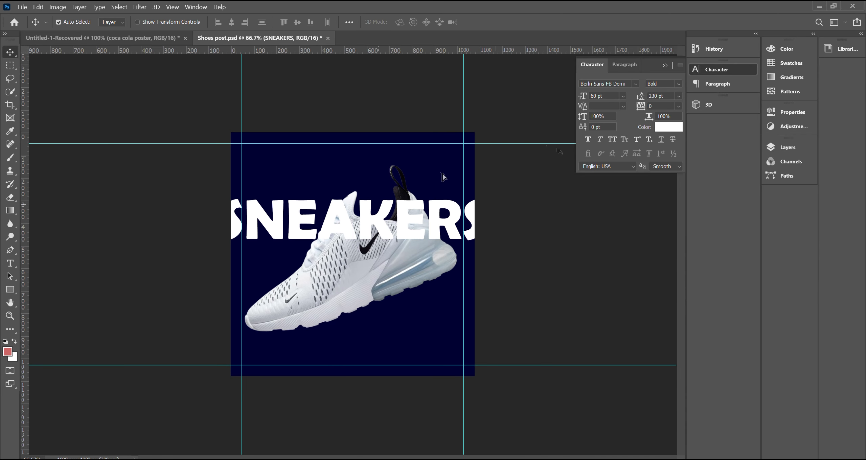
{"action": "left_click", "coordinate": [626, 84]}
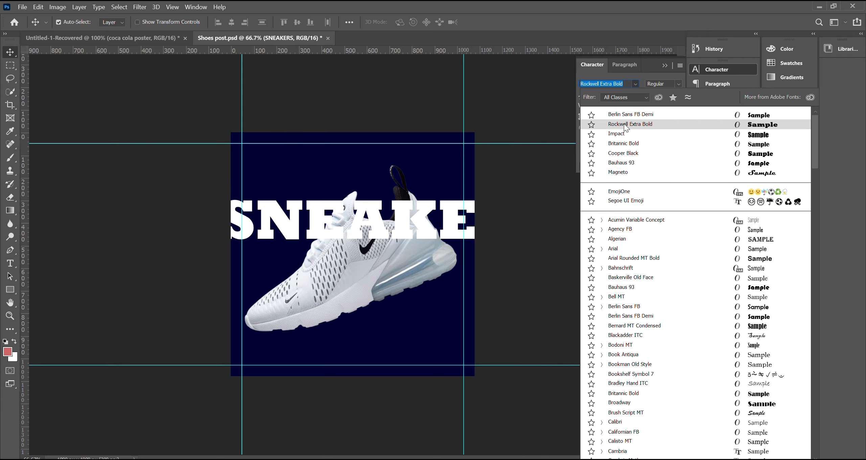
{"action": "left_click", "coordinate": [626, 124]}
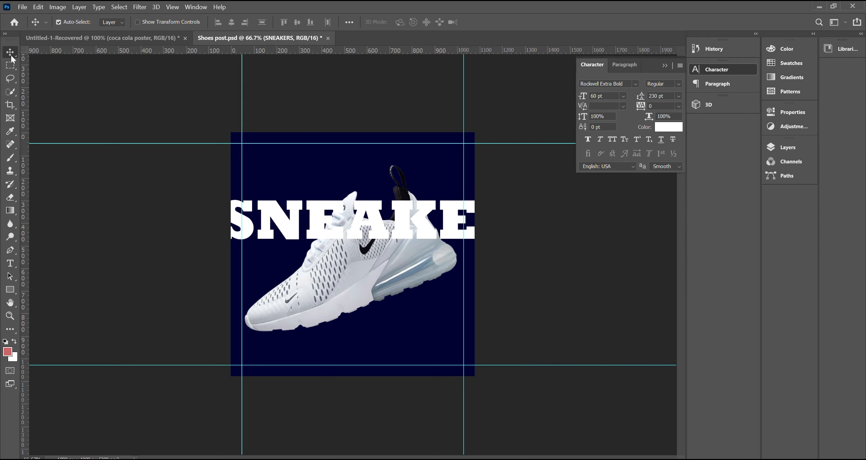
Scale the SNEAKERS text to fit between the two vertical guides and move it slightly lower on the canvas.
{"action": "left_click", "coordinate": [38, 7]}
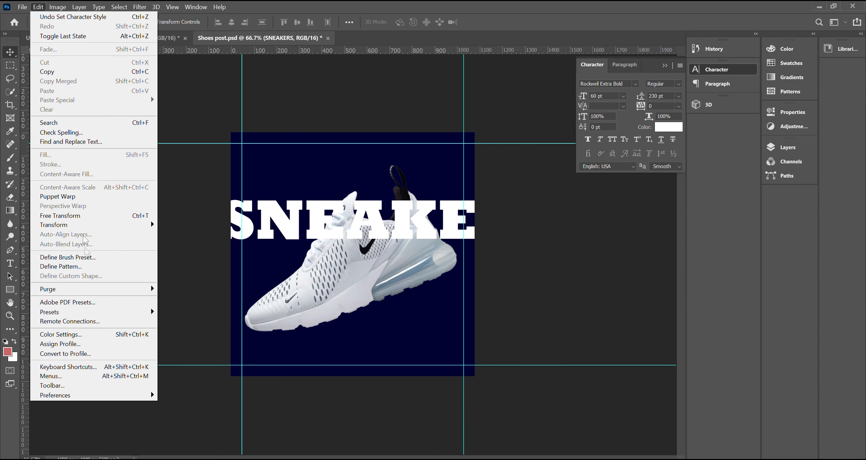
{"action": "mouse_move", "coordinate": [105, 225]}
{"action": "left_click", "coordinate": [171, 237]}
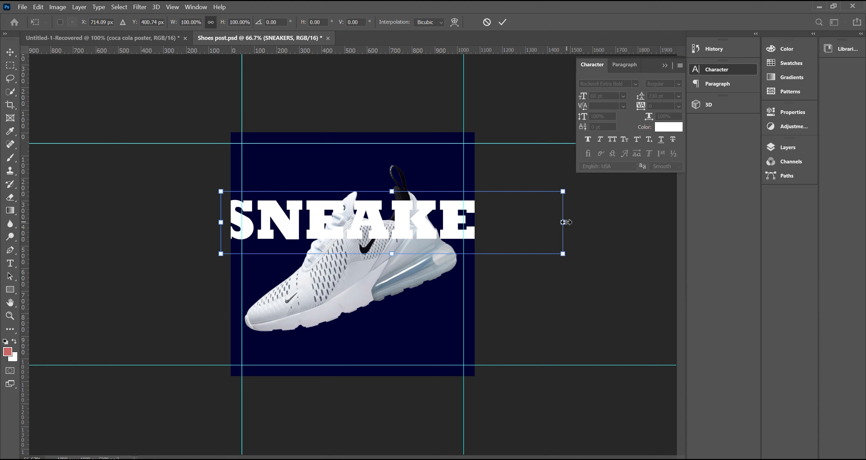
{"action": "left_click_drag", "start_coordinate": [564, 223], "coordinate": [463, 224]}
{"action": "left_click_drag", "start_coordinate": [226, 225], "coordinate": [244, 223]}
{"action": "left_click_drag", "start_coordinate": [381, 226], "coordinate": [381, 257]}
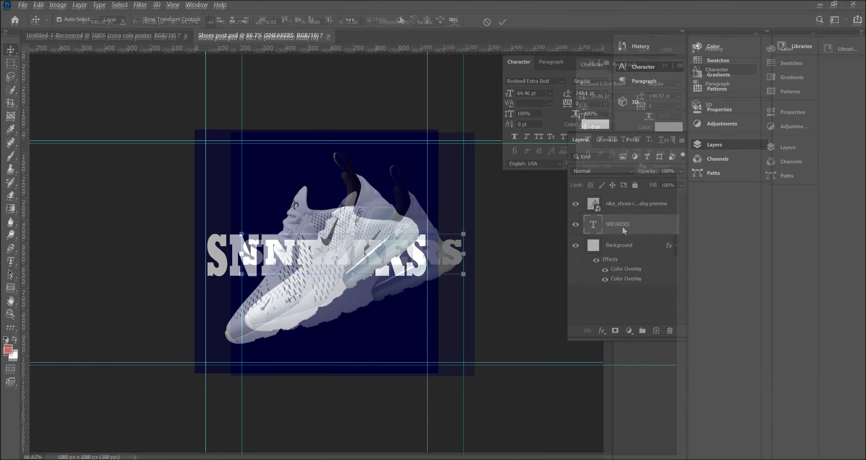
Duplicate the SNEAKERS text layer within Shoes post.psd and name the copy Stroke.
{"action": "right_click", "coordinate": [622, 224]}
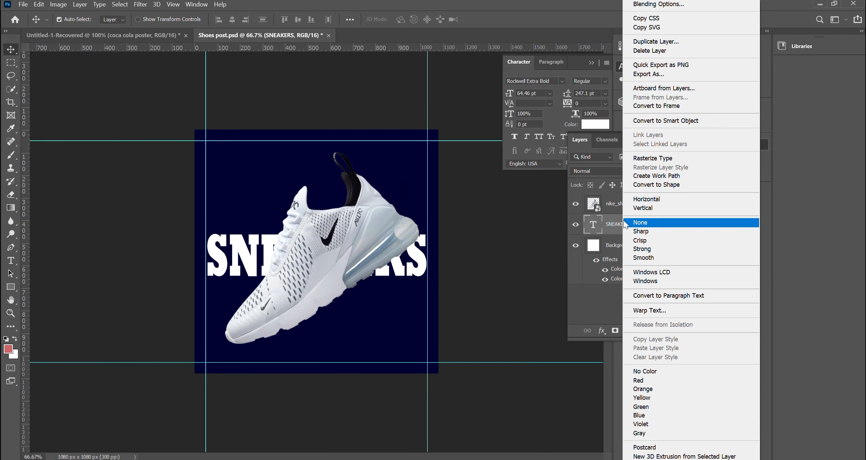
{"action": "left_click", "coordinate": [651, 44]}
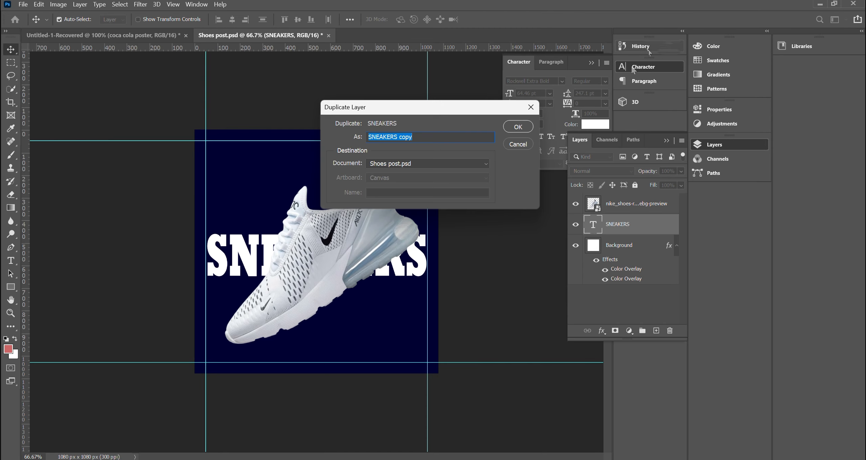
{"action": "key", "text": "Caps_Lock"}
{"action": "type", "text": "S"}
{"action": "key", "text": "Caps_Lock"}
{"action": "type", "text": "troke"}
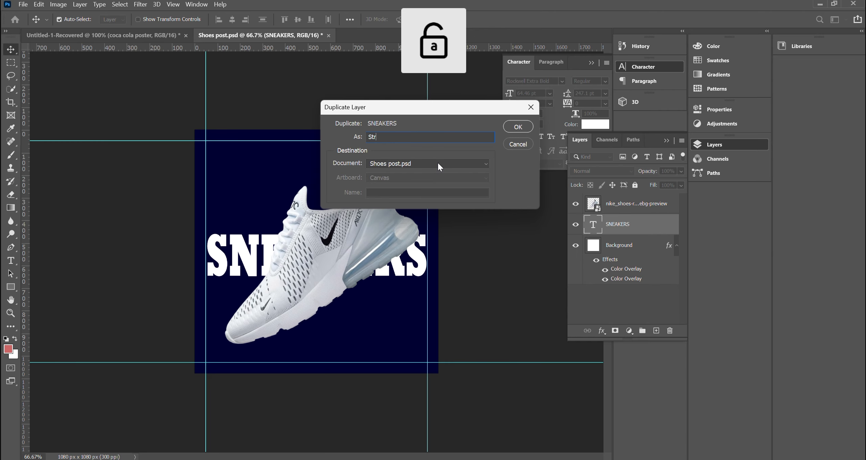
{"action": "left_click", "coordinate": [519, 127]}
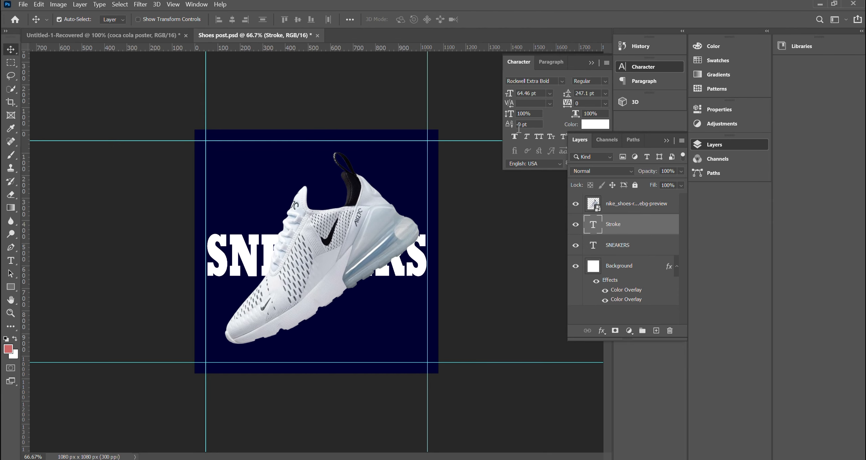
Move the Stroke text layer above the shoe layer and set its fill to 0%.
{"action": "left_click_drag", "start_coordinate": [634, 232], "coordinate": [641, 206]}
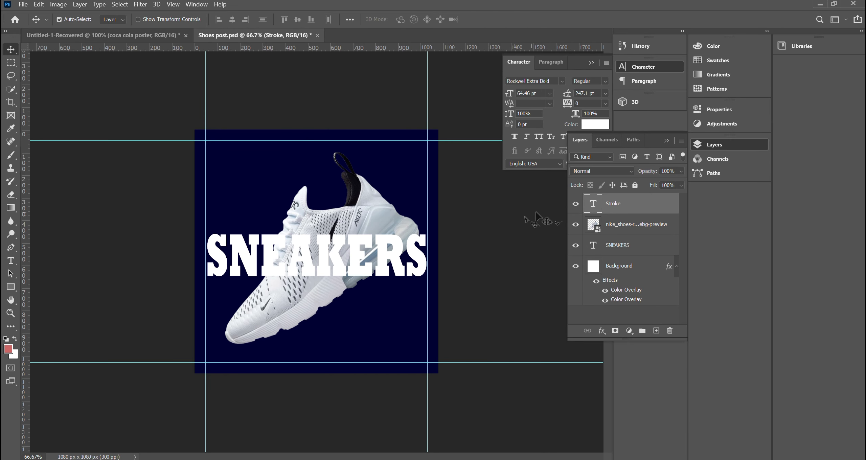
{"action": "left_click", "coordinate": [576, 204]}
{"action": "left_click", "coordinate": [576, 204]}
{"action": "type", "text": "0"}
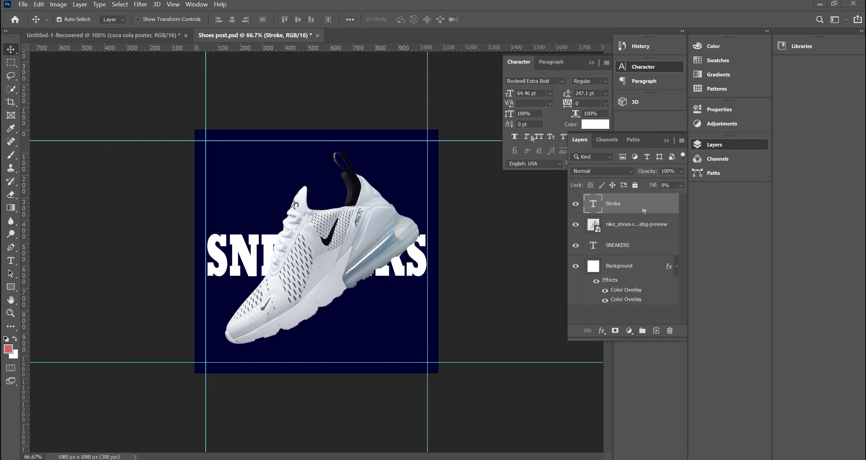
Add a white #ffffff stroke effect to the Stroke text layer, and select that layer together with the SNEAKERS layer.
{"action": "right_click", "coordinate": [629, 206]}
{"action": "left_click", "coordinate": [650, 4]}
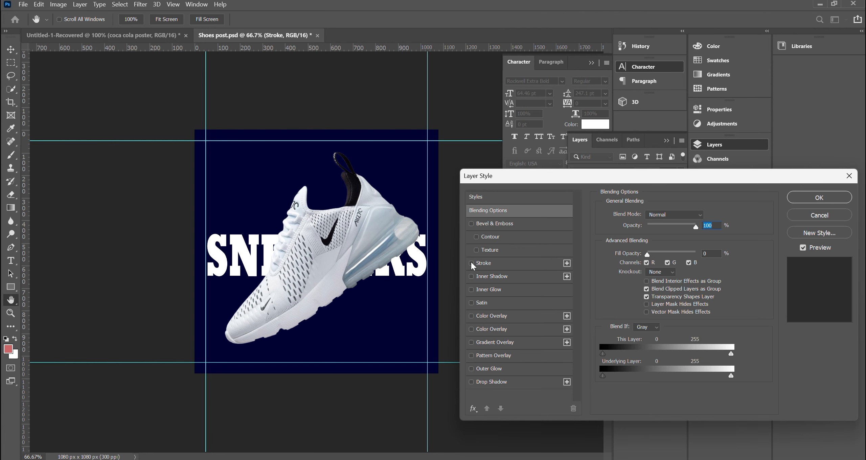
{"action": "left_click", "coordinate": [472, 263]}
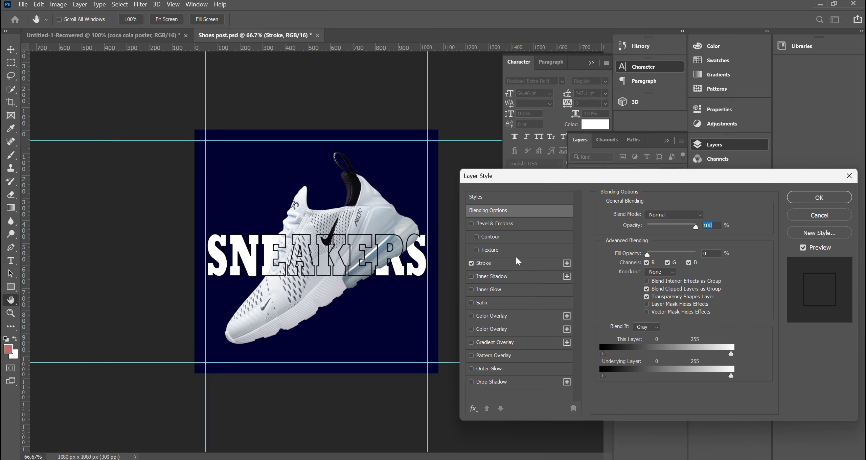
{"action": "left_click", "coordinate": [568, 263]}
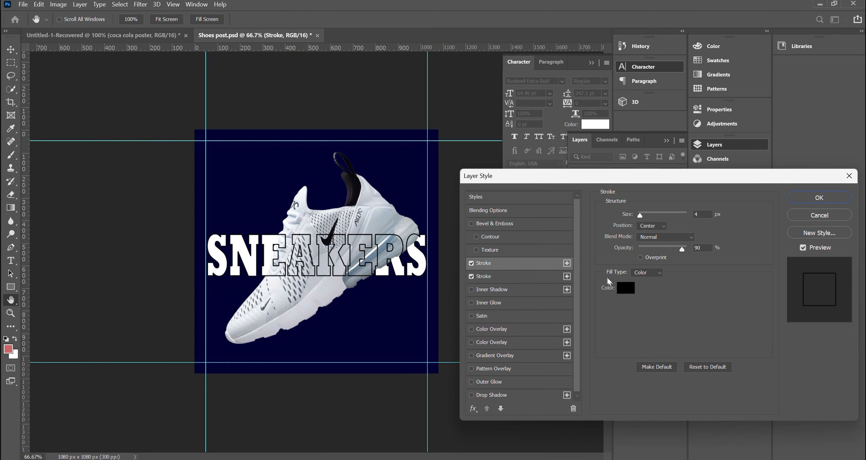
{"action": "left_click", "coordinate": [620, 290]}
{"action": "left_click", "coordinate": [600, 151]}
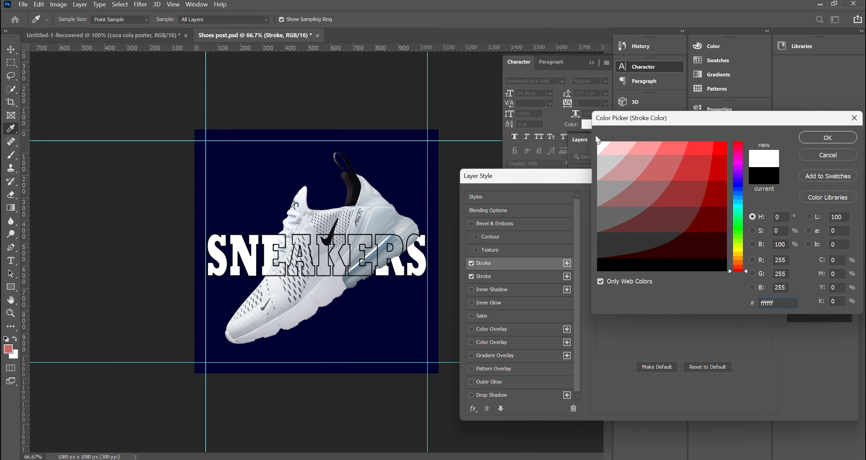
{"action": "left_click", "coordinate": [829, 138]}
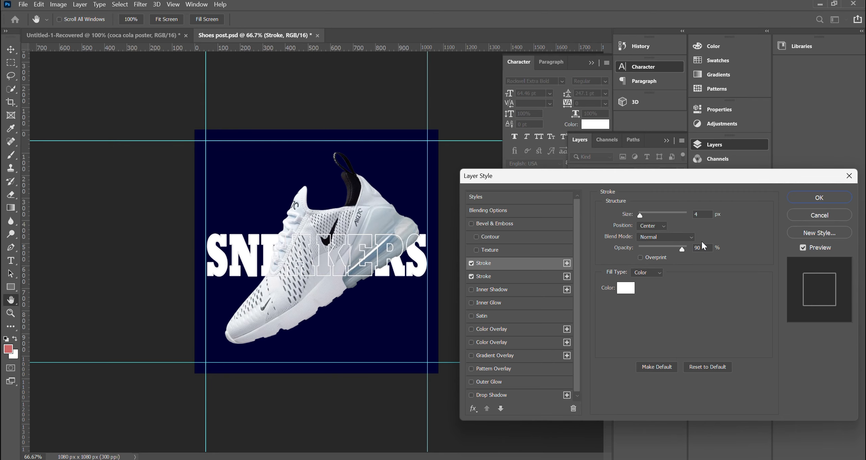
{"action": "left_click", "coordinate": [820, 197]}
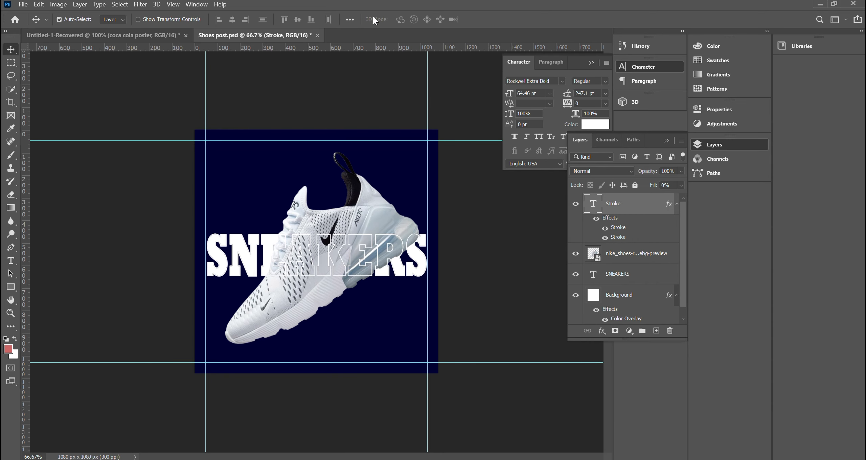
{"action": "left_click", "coordinate": [628, 212]}
{"action": "left_click", "coordinate": [625, 273], "text": "ctrl"}
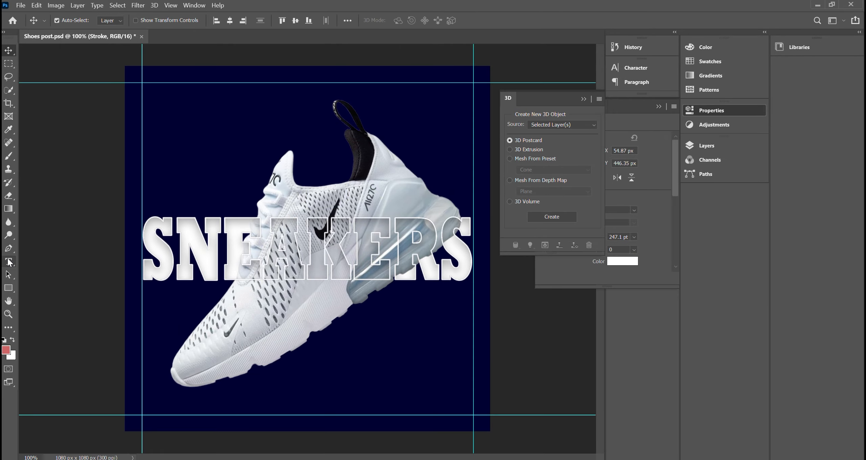
Add the text NEW in white Rockwell Extra Bold above the shoe's toe side and set its size to 24 pt.
{"action": "left_click", "coordinate": [9, 263]}
{"action": "left_click", "coordinate": [165, 130]}
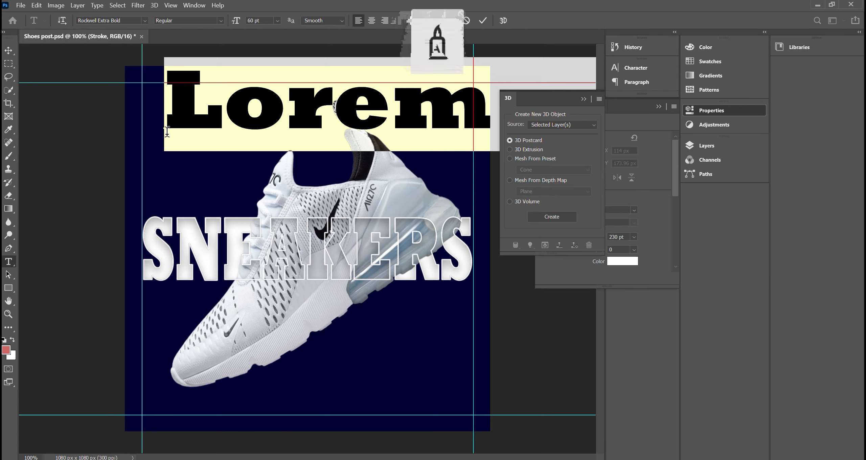
{"action": "type", "text": "NEW"}
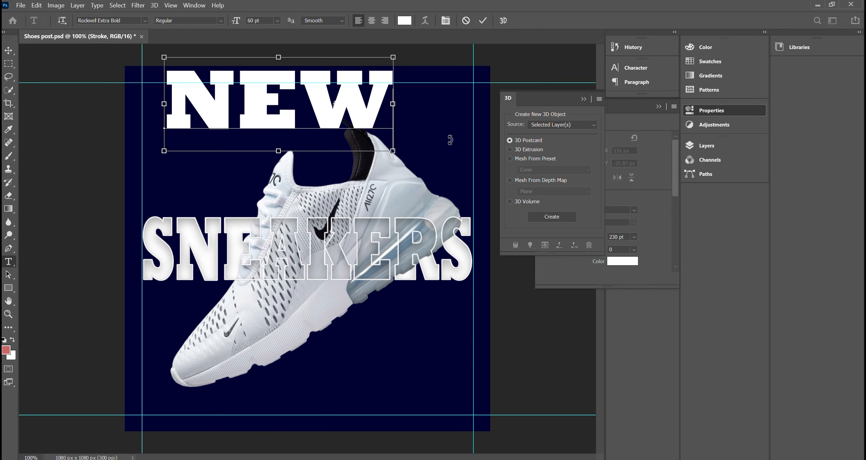
{"action": "key", "text": "ctrl+a"}
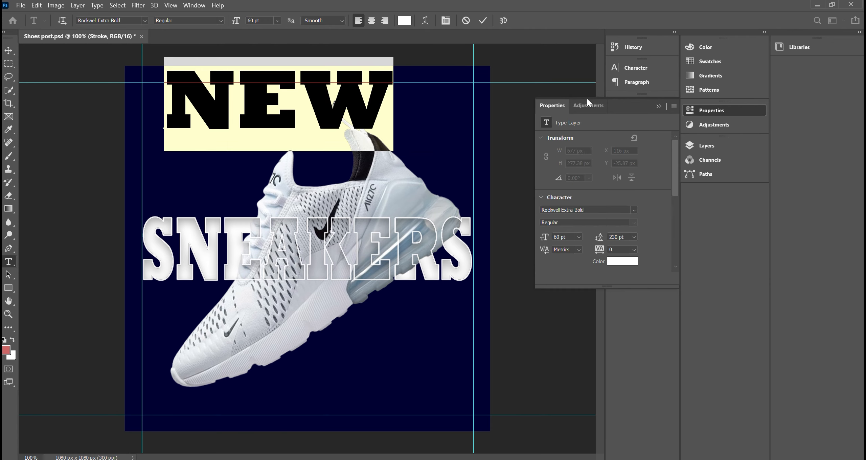
{"action": "left_click", "coordinate": [584, 99]}
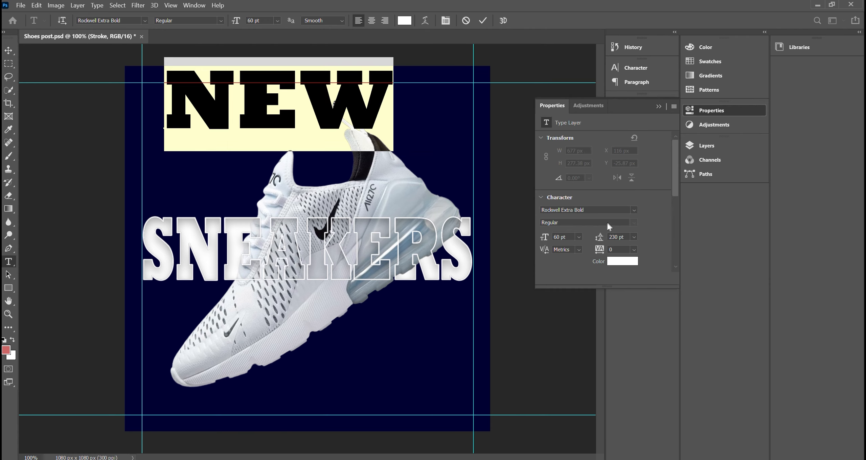
{"action": "left_click", "coordinate": [579, 238]}
{"action": "left_click", "coordinate": [574, 325]}
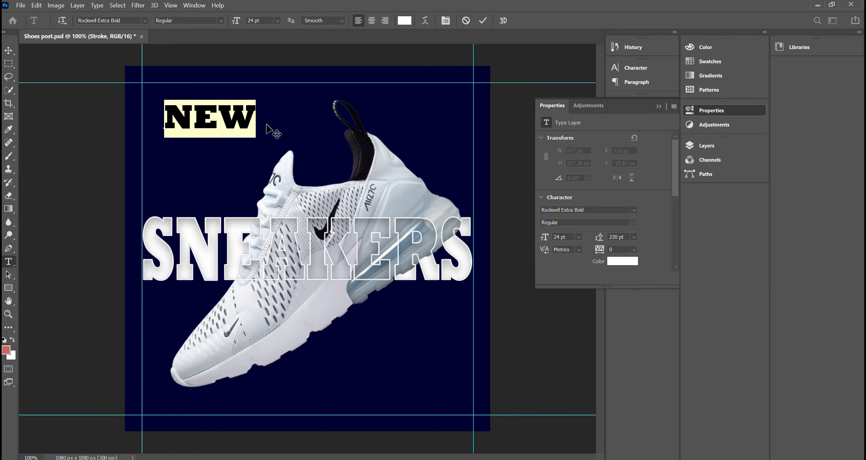
Move the NEW text slightly down and over to the left vertical guide, and commit the text.
{"action": "left_click_drag", "start_coordinate": [266, 129], "coordinate": [253, 137]}
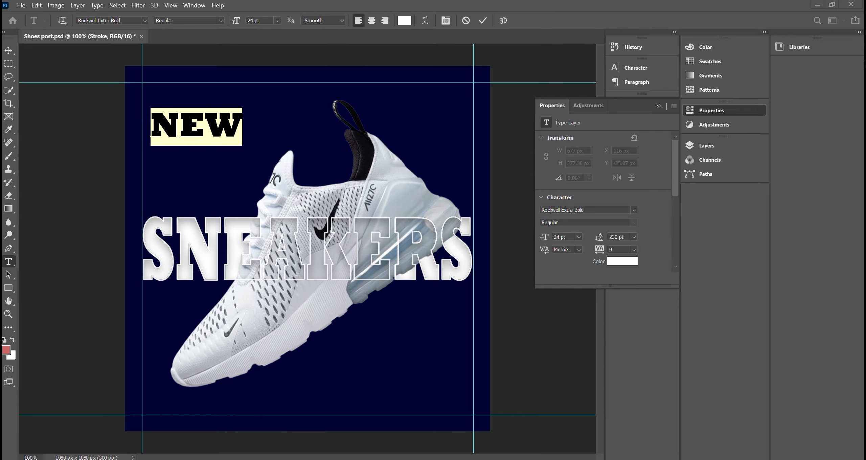
{"action": "left_click", "coordinate": [833, 4]}
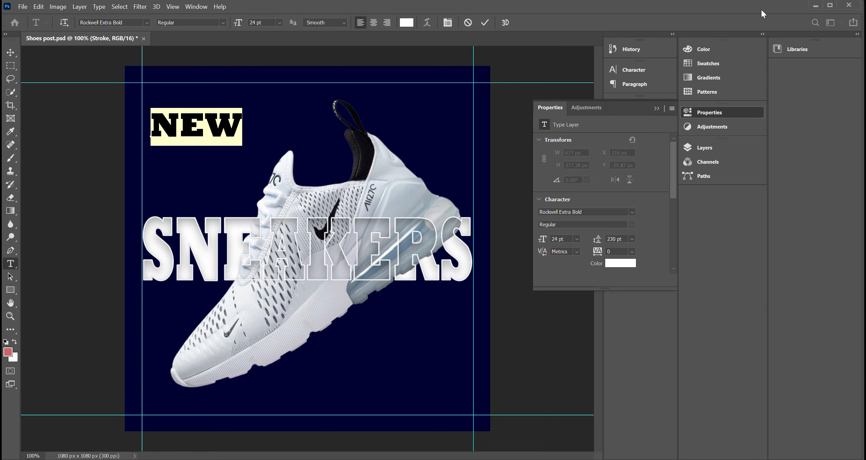
{"action": "left_click_drag", "start_coordinate": [761, 10], "coordinate": [761, 29]}
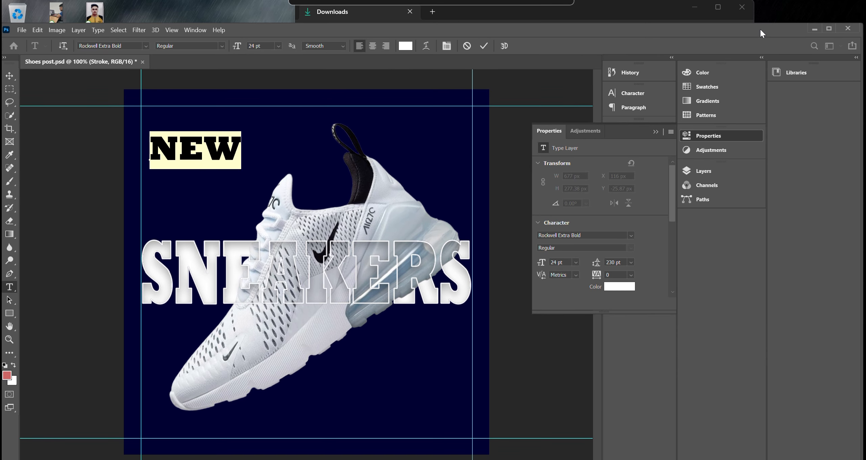
{"action": "left_click", "coordinate": [484, 45]}
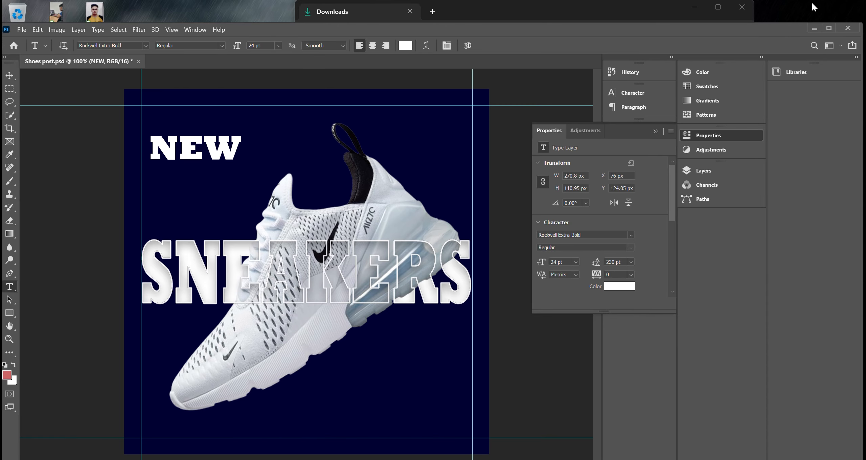
{"action": "left_click", "coordinate": [829, 28]}
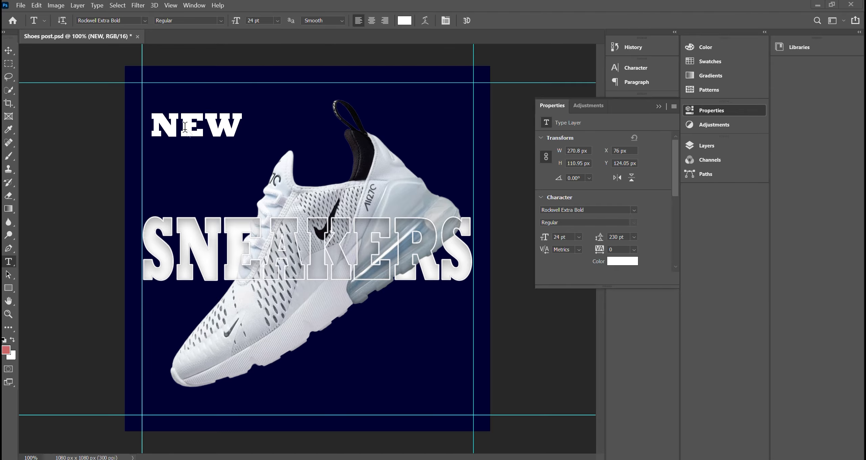
{"action": "key", "text": "ctrl+t"}
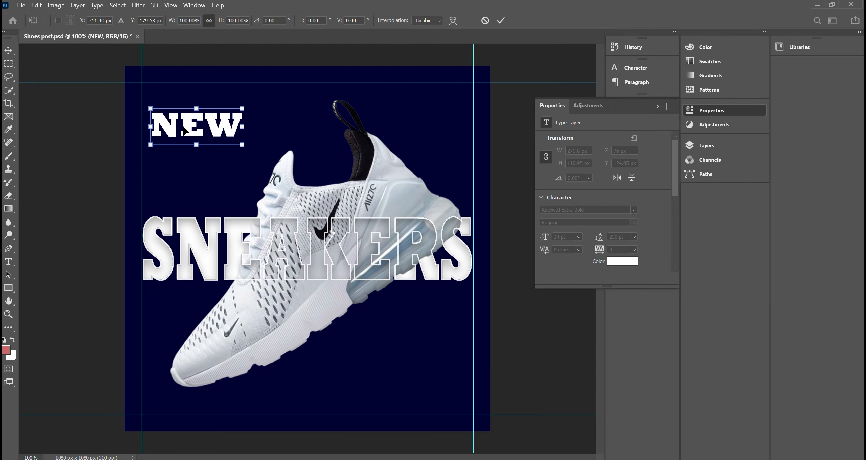
{"action": "left_click_drag", "start_coordinate": [179, 134], "coordinate": [172, 132]}
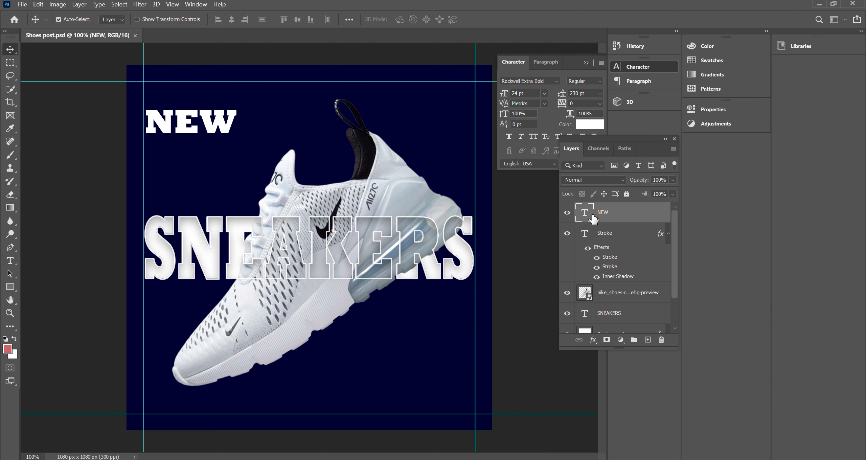
Duplicate the NEW text layer within Shoes post.psd and name the copy Arrivals.
{"action": "right_click", "coordinate": [615, 213]}
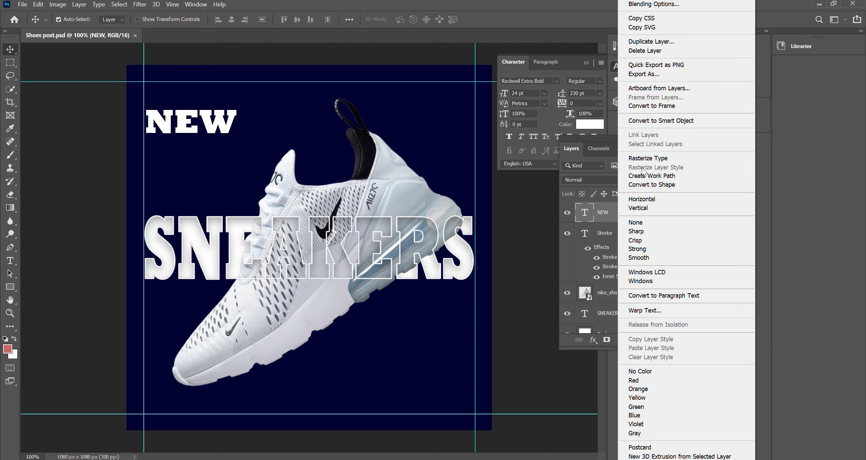
{"action": "left_click", "coordinate": [652, 41]}
{"action": "type", "text": "Arri"}
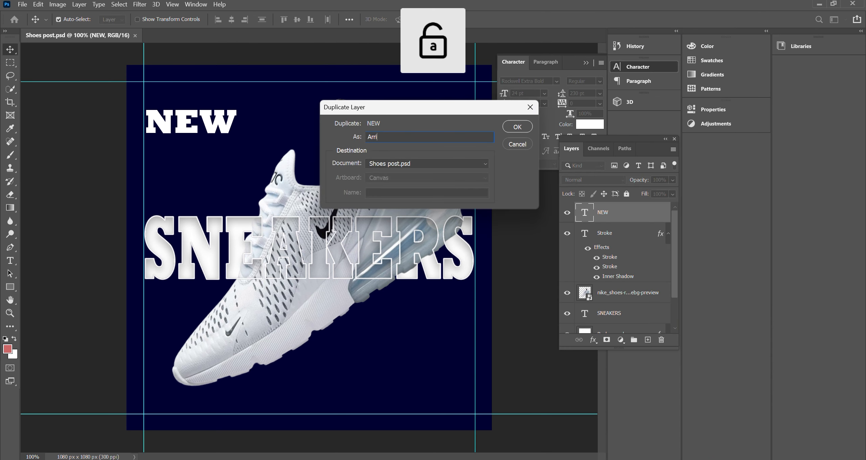
{"action": "type", "text": "vals"}
{"action": "left_click", "coordinate": [518, 128]}
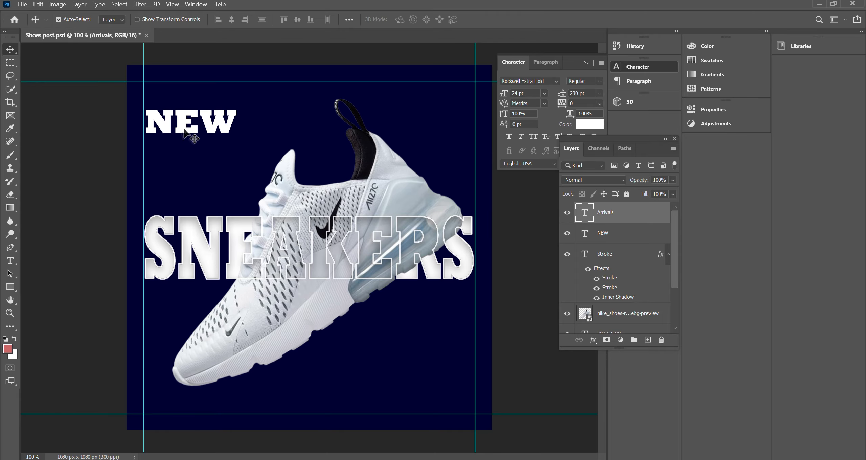
Move the Arrivals copy straight down below NEW by about 87 px and change its text to ARRIVALS.
{"action": "left_click_drag", "start_coordinate": [186, 129], "coordinate": [187, 145]}
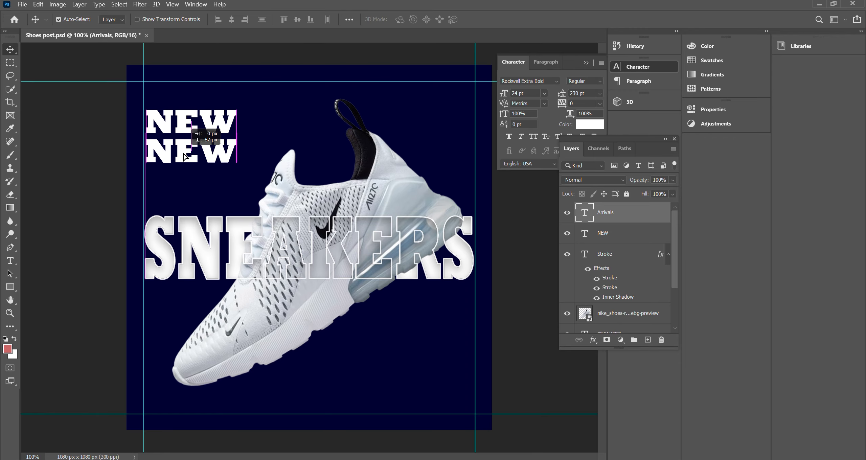
{"action": "double_click", "coordinate": [187, 147]}
{"action": "type", "text": "Ae"}
{"action": "key", "text": "BackSpace"}
{"action": "type", "text": "rr"}
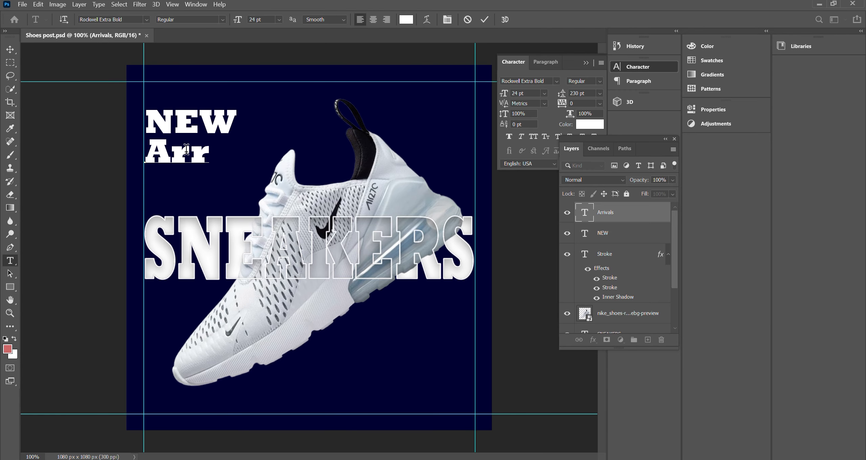
{"action": "key", "text": "Caps_Lock"}
{"action": "key", "text": "BackSpace"}
{"action": "key", "text": "BackSpace"}
{"action": "type", "text": "RRIVALS"}
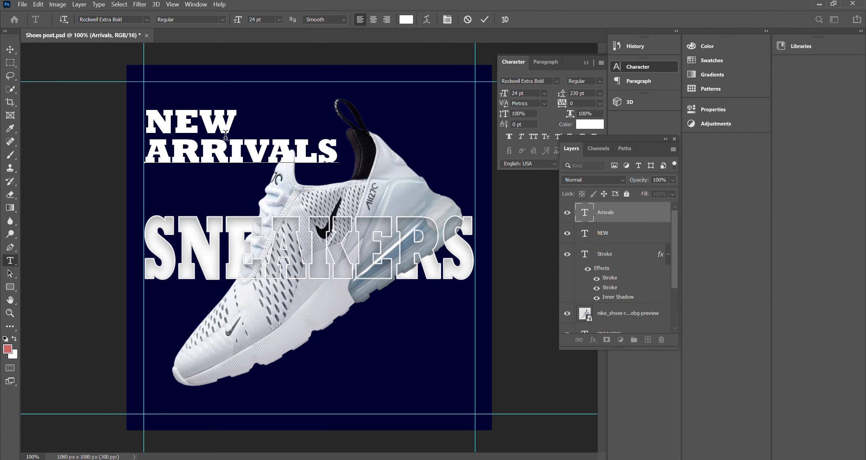
Set the ARRIVALS text size to 14 pt and move it up close beneath NEW at the left guide.
{"action": "key", "text": "ctrl+a"}
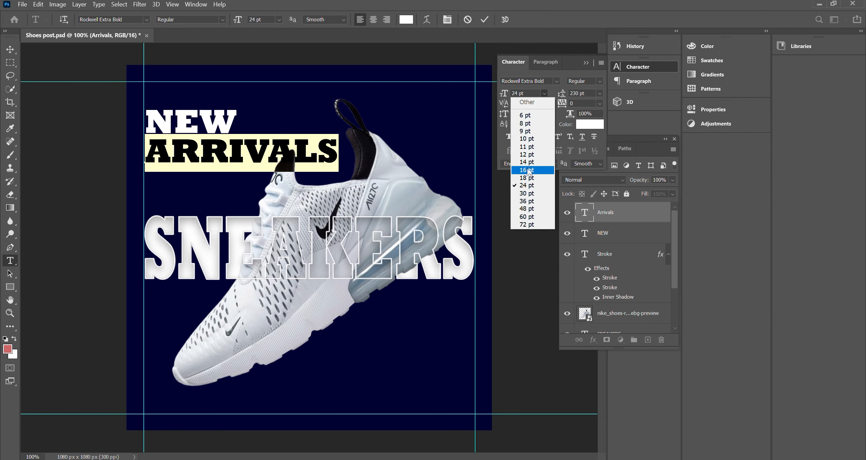
{"action": "left_click", "coordinate": [527, 170]}
{"action": "left_click", "coordinate": [544, 94]}
{"action": "left_click", "coordinate": [528, 162]}
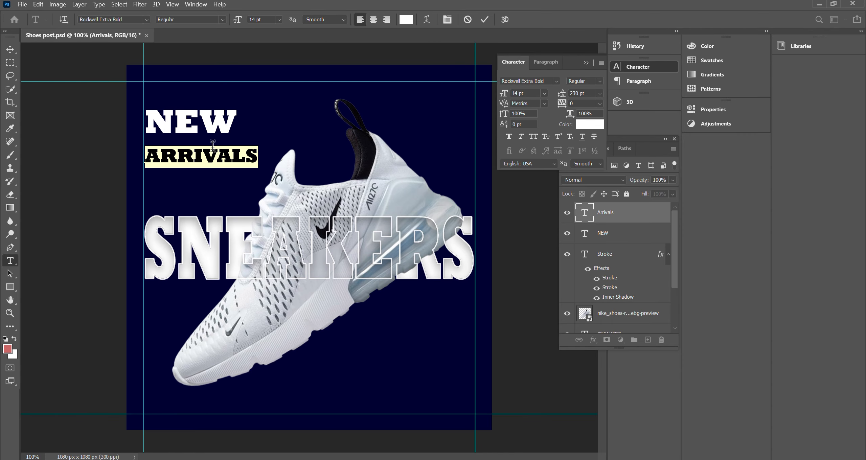
{"action": "left_click_drag", "start_coordinate": [230, 170], "coordinate": [228, 163]}
{"action": "left_click", "coordinate": [835, 6]}
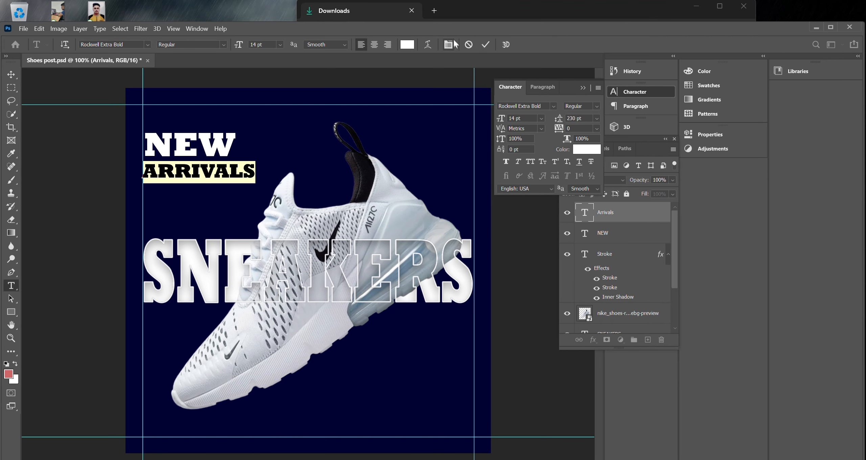
{"action": "left_click", "coordinate": [9, 73]}
{"action": "left_click", "coordinate": [834, 29]}
Set the fill of the Arrivals text layer to 0%.
{"action": "right_click", "coordinate": [614, 215]}
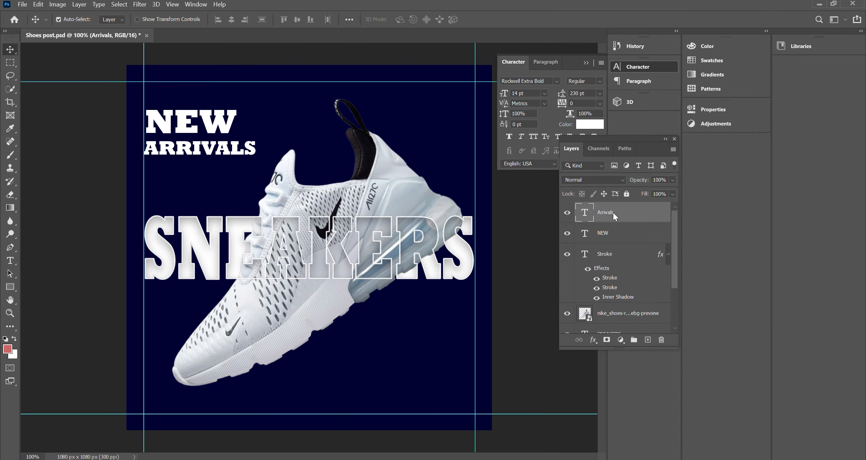
{"action": "left_click", "coordinate": [232, 151]}
{"action": "left_click_drag", "start_coordinate": [645, 194], "coordinate": [589, 206]}
Give the Arrivals text layer a single white Stroke effect, 2 px, centred, at 86% opacity.
{"action": "right_click", "coordinate": [630, 218]}
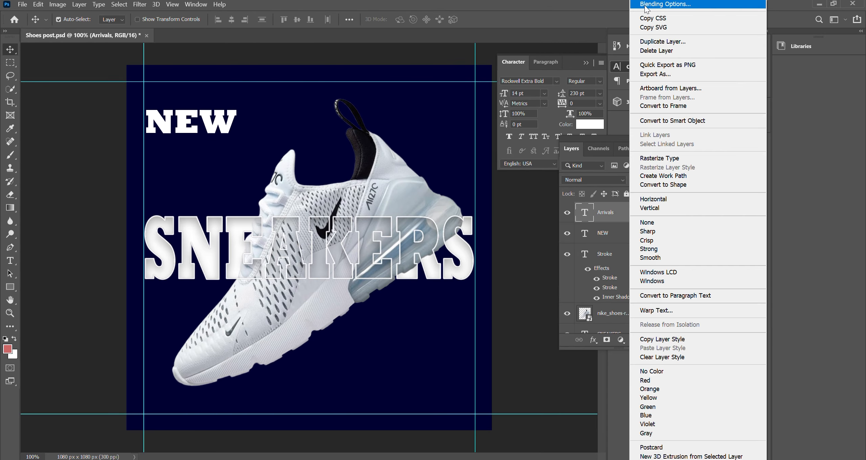
{"action": "left_click", "coordinate": [663, 5]}
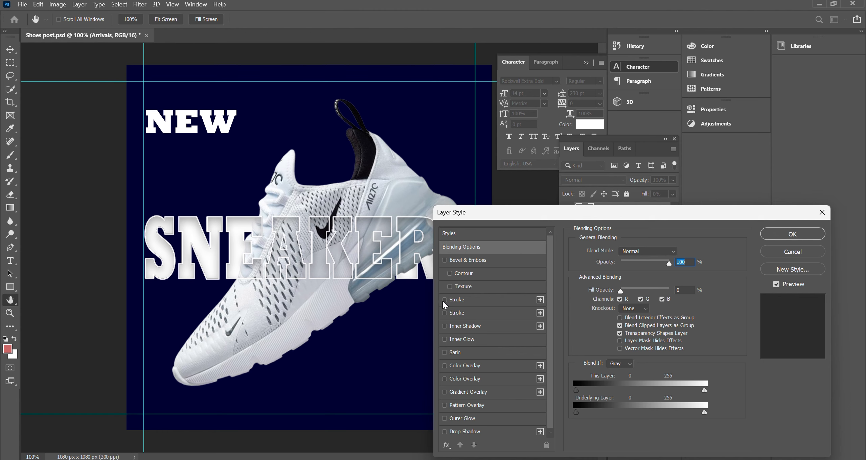
{"action": "left_click", "coordinate": [444, 300]}
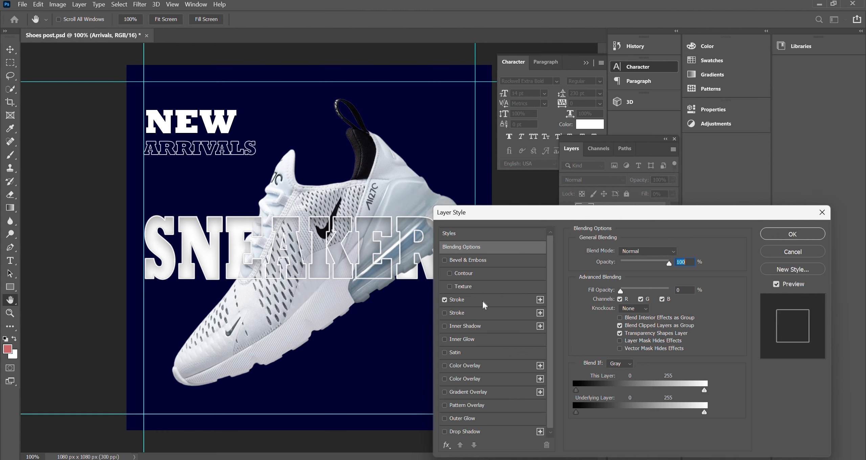
{"action": "left_click", "coordinate": [444, 313]}
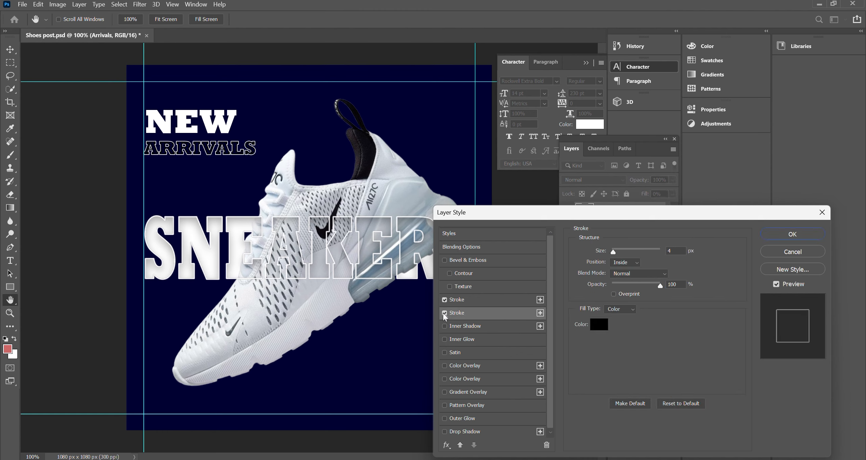
{"action": "left_click", "coordinate": [445, 300]}
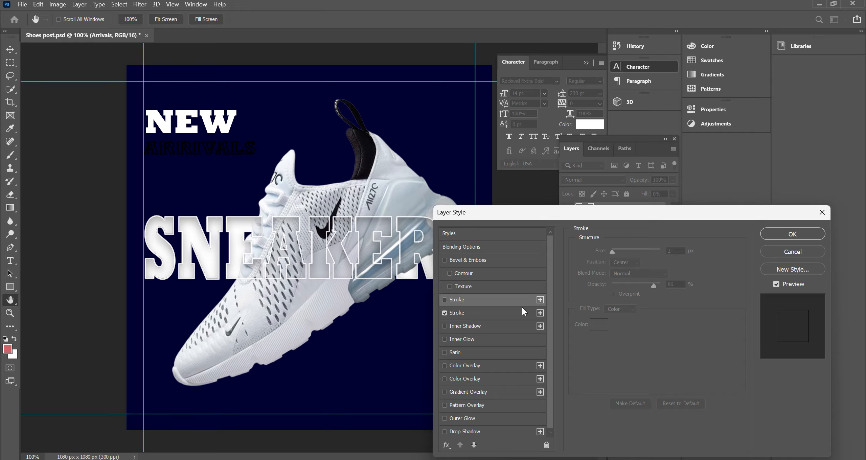
{"action": "left_click", "coordinate": [480, 301]}
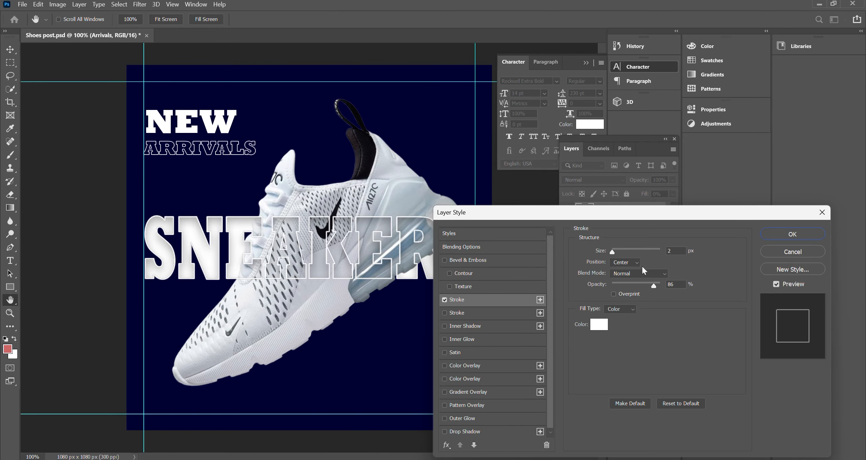
{"action": "left_click", "coordinate": [793, 234]}
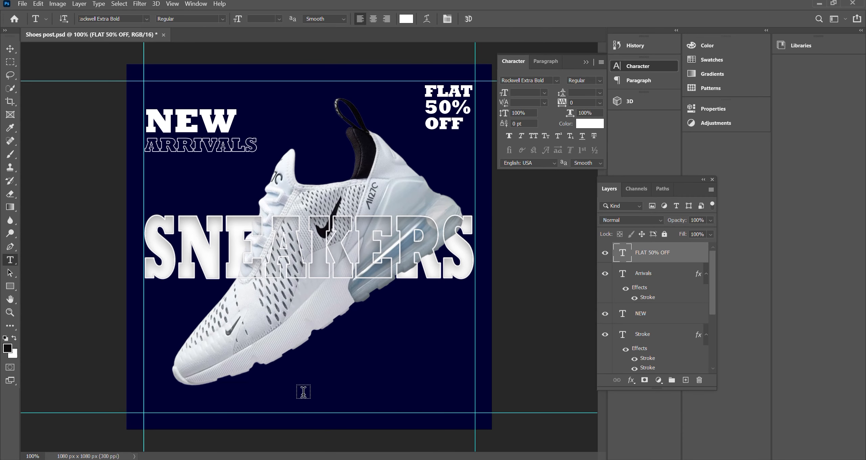
Add the text ORDER NOW near the bottom of the post and set its size to 11 pt.
{"action": "left_click", "coordinate": [273, 403]}
{"action": "key", "text": "Caps_Lock"}
{"action": "type", "text": "OR"}
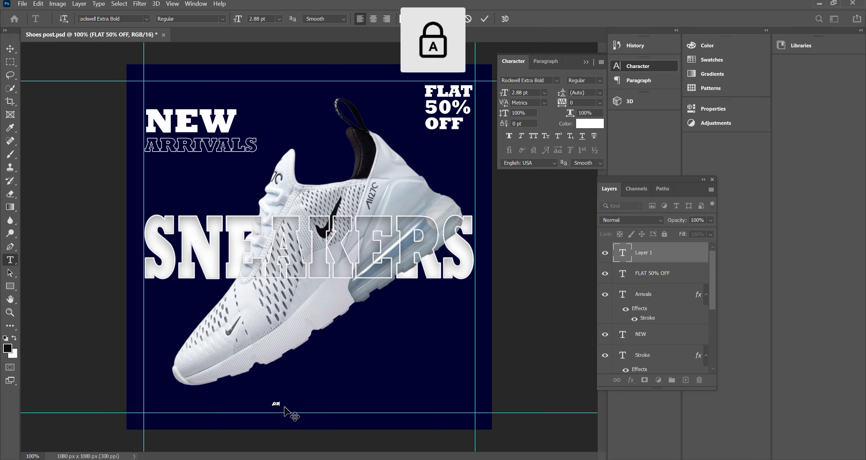
{"action": "type", "text": "DER NOW"}
{"action": "key", "text": "ctrl+a"}
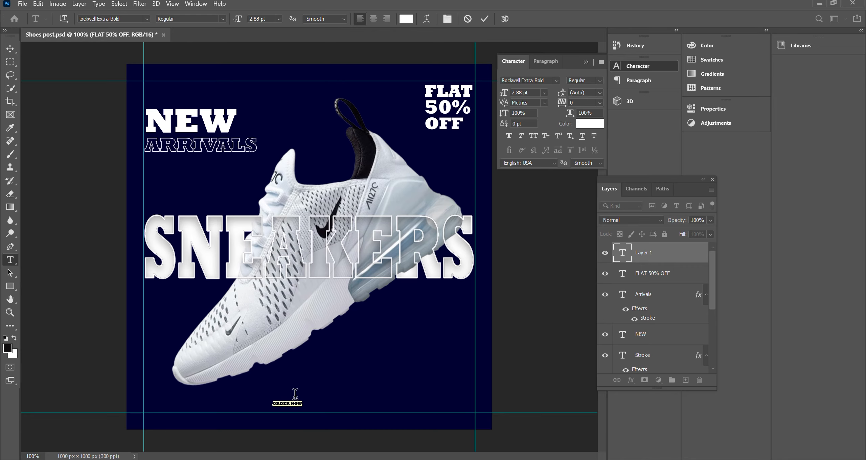
{"action": "left_click", "coordinate": [543, 93]}
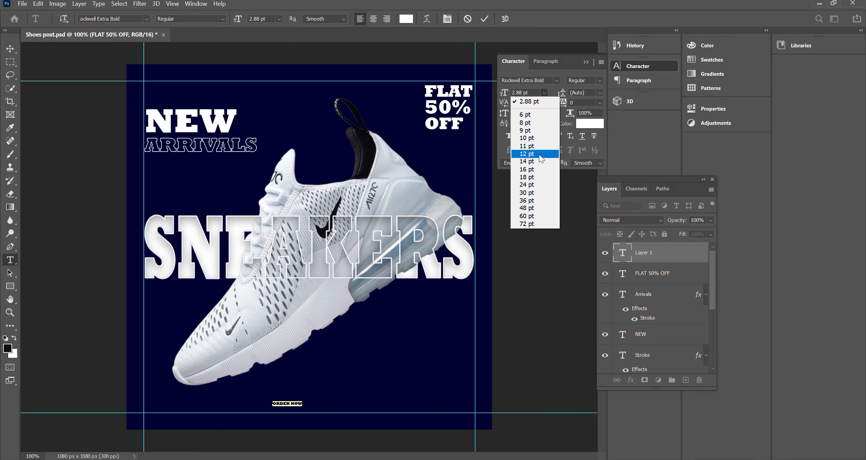
{"action": "left_click", "coordinate": [533, 149]}
Move the ORDER NOW text to the horizontal centre of the post, just above the bottom guide.
{"action": "left_click", "coordinate": [10, 49]}
{"action": "left_click_drag", "start_coordinate": [304, 409], "coordinate": [298, 405]}
{"action": "key", "text": "ctrl+z"}
{"action": "scroll", "coordinate": [654, 304], "scroll_direction": "up", "scroll_amount": 5}
{"action": "left_click", "coordinate": [650, 259]}
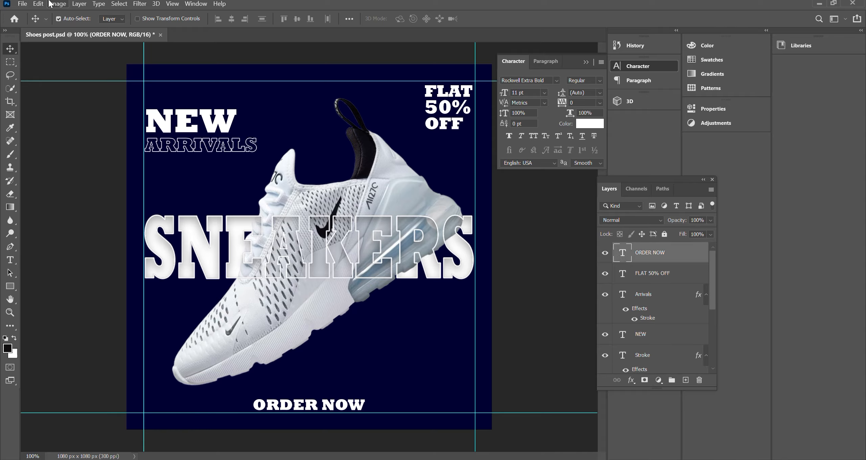
Draw a rectangle about 370 by 63 px over the ORDER NOW text and fill it with blue.
{"action": "left_click", "coordinate": [10, 286]}
{"action": "left_click_drag", "start_coordinate": [245, 392], "coordinate": [370, 413]}
{"action": "left_click", "coordinate": [549, 168]}
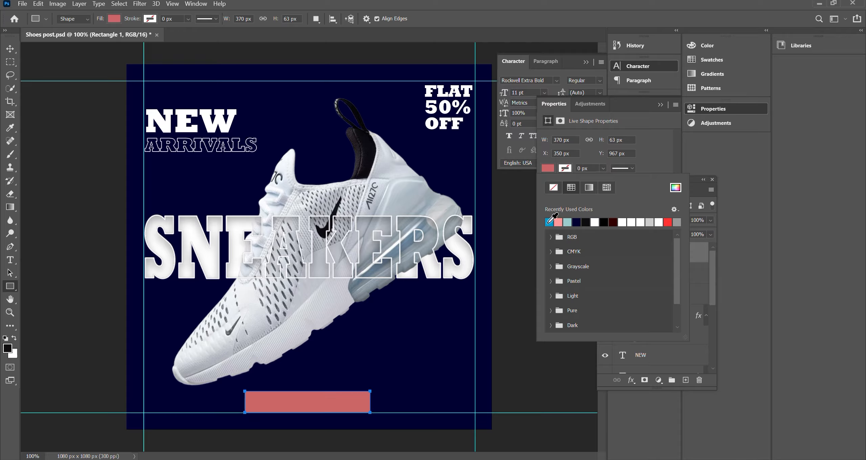
{"action": "key", "text": "Return"}
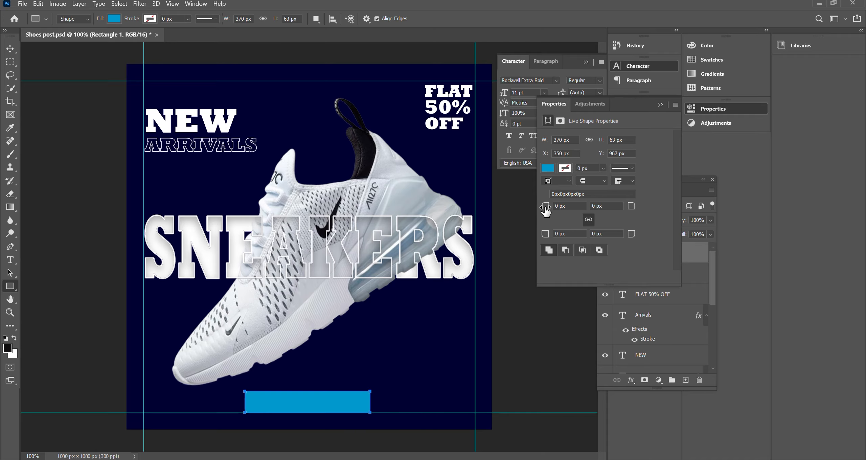
Round all corners of the blue rectangle to 31.5 px and place its layer below the ORDER NOW text.
{"action": "mouse_move", "coordinate": [545, 207]}
{"action": "left_mouse_down"}
{"action": "mouse_move", "coordinate": [565, 212]}
{"action": "mouse_move", "coordinate": [566, 229]}
{"action": "mouse_move", "coordinate": [548, 214]}
{"action": "left_mouse_up"}
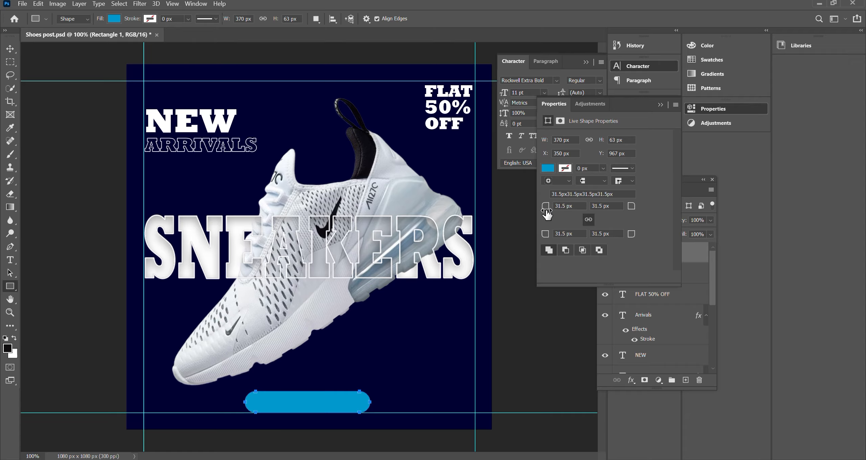
{"action": "left_click", "coordinate": [661, 106]}
{"action": "left_click_drag", "start_coordinate": [653, 254], "coordinate": [659, 282]}
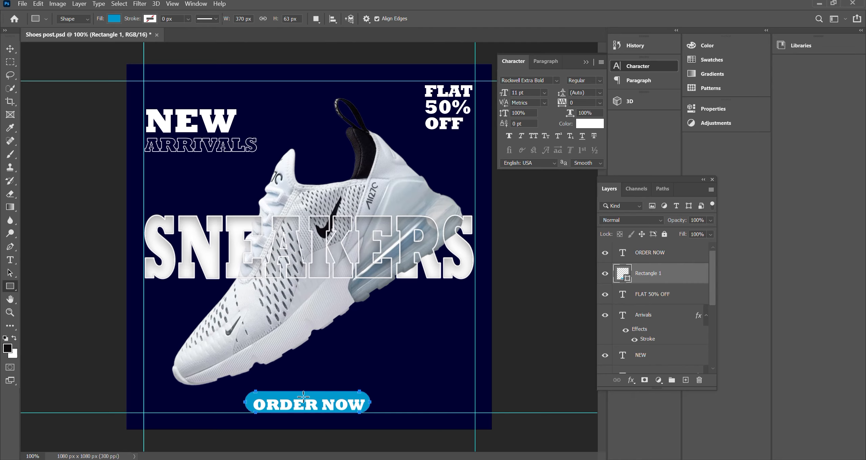
Align the ORDER NOW text with the blue button's horizontal centre and nudge the text up slightly inside it.
{"action": "left_click", "coordinate": [10, 49]}
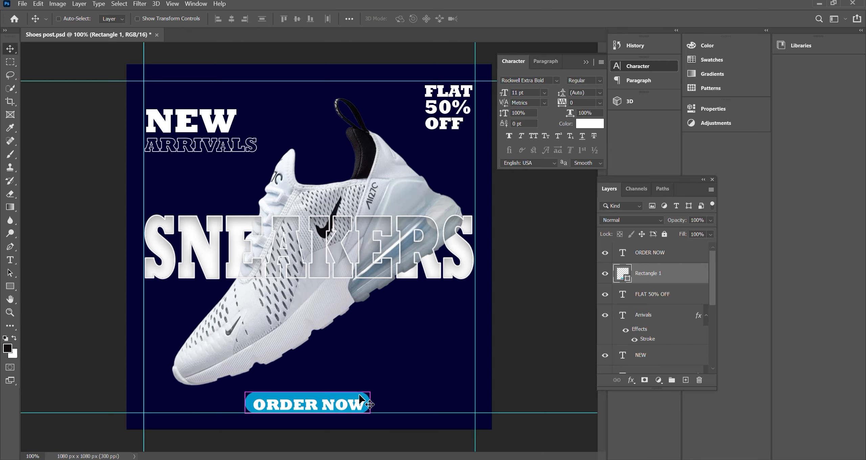
{"action": "left_click", "coordinate": [642, 252], "text": "shift"}
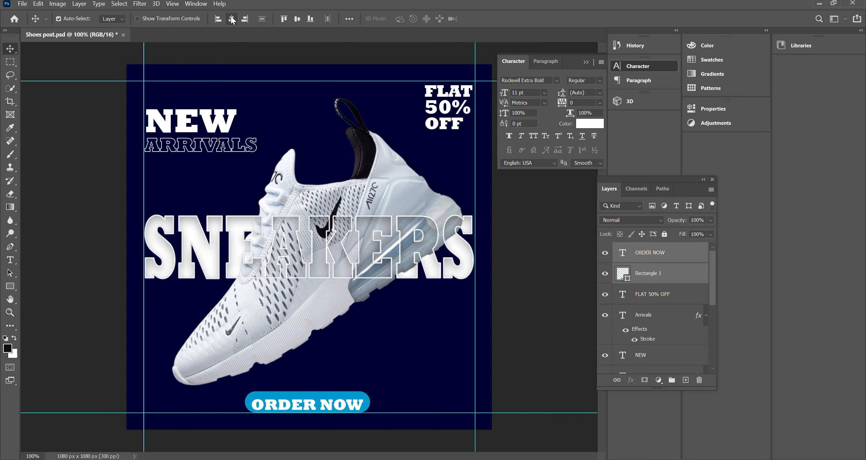
{"action": "left_click", "coordinate": [314, 393]}
{"action": "left_click_drag", "start_coordinate": [323, 401], "coordinate": [324, 400]}
{"action": "key", "text": "Up"}
{"action": "key", "text": "Up"}
{"action": "key", "text": "Up"}
{"action": "key", "text": "Up"}
{"action": "key", "text": "Up"}
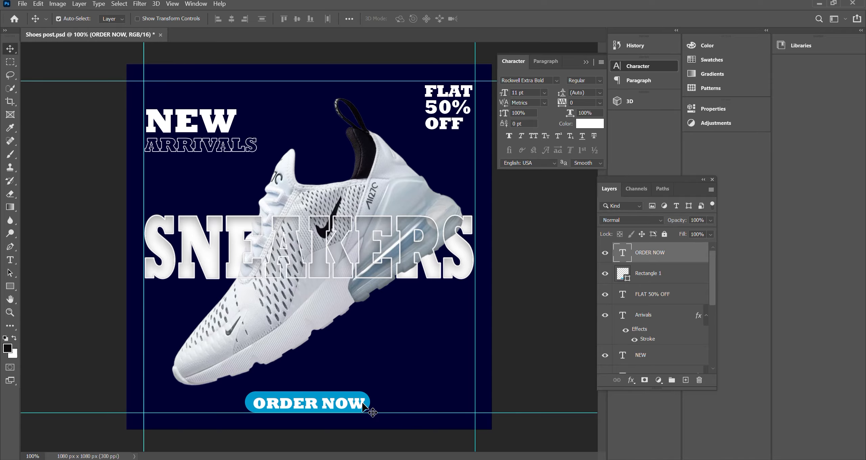
{"action": "key", "text": "Left"}
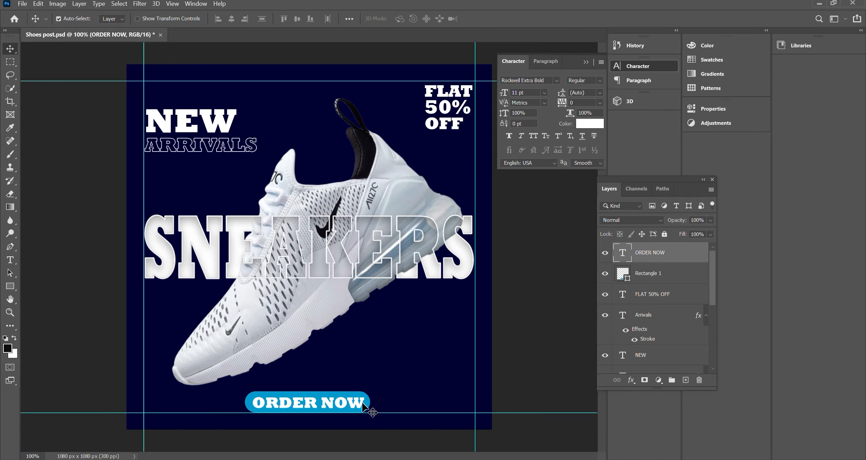
Duplicate the ORDER NOW text layer within Shoes post.psd and name the copy Website.
{"action": "left_click", "coordinate": [658, 254]}
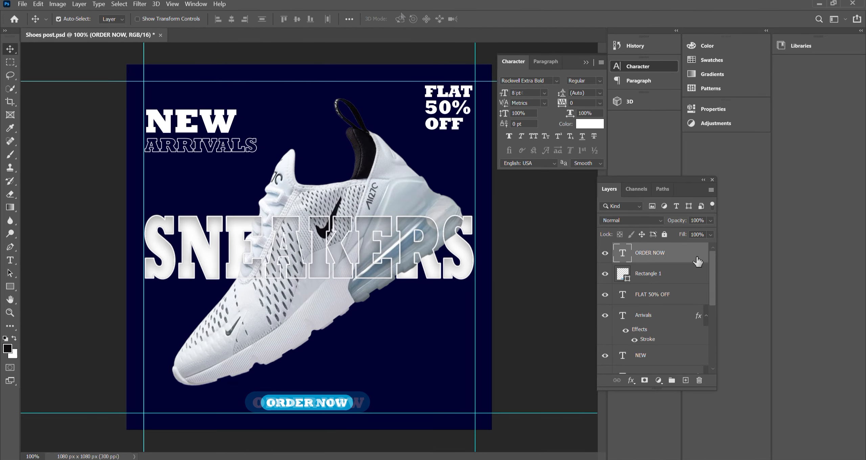
{"action": "right_click", "coordinate": [687, 255]}
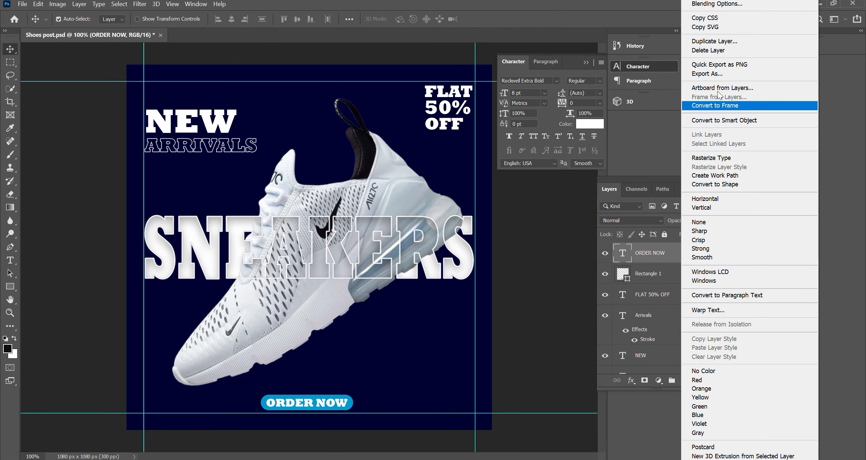
{"action": "left_click", "coordinate": [710, 41]}
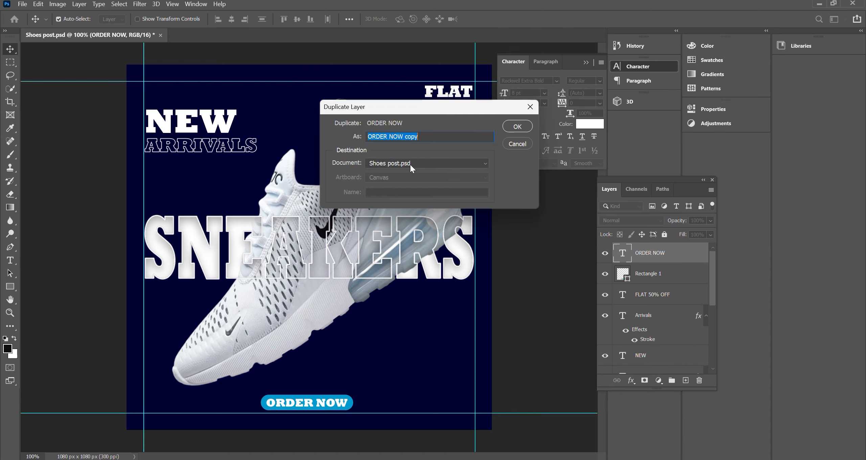
{"action": "type", "text": "W"}
{"action": "key", "text": "Caps_Lock"}
{"action": "type", "text": "ebsite"}
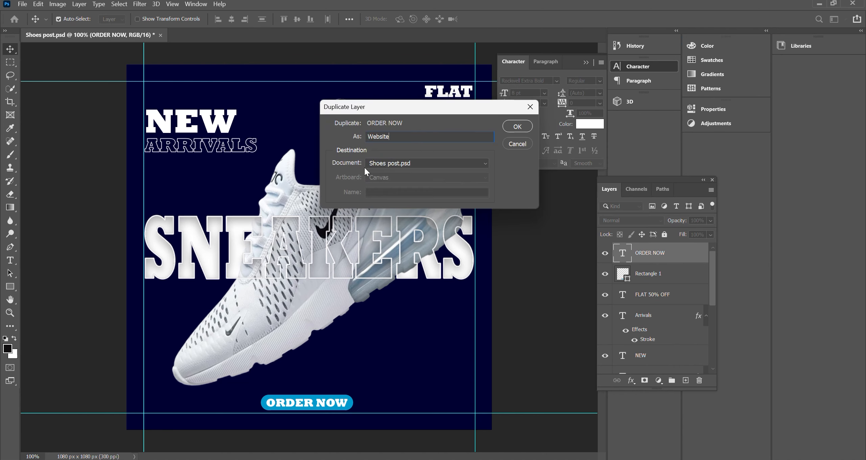
{"action": "key", "text": "Return"}
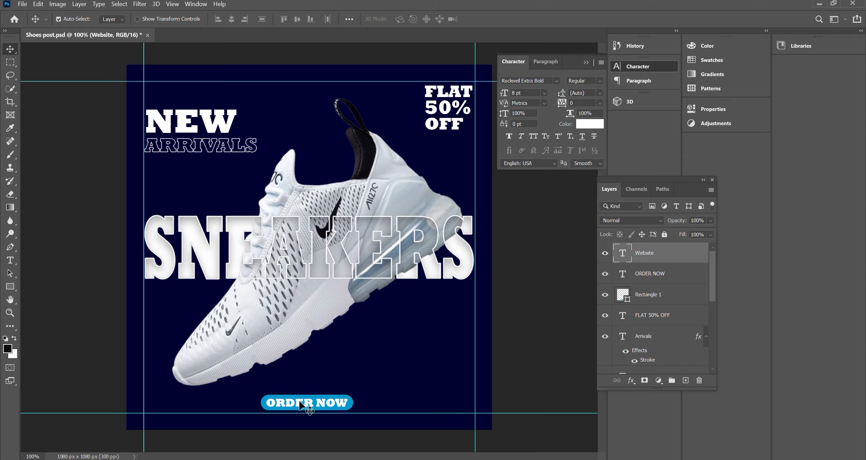
{"action": "left_click_drag", "start_coordinate": [299, 402], "coordinate": [419, 405]}
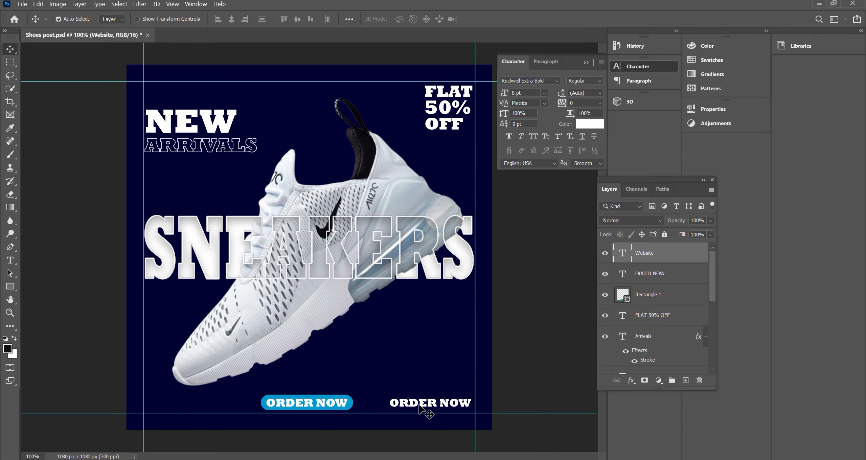
{"action": "double_click", "coordinate": [420, 403]}
{"action": "key", "text": "Caps_Lock"}
{"action": "type", "text": "WWW"}
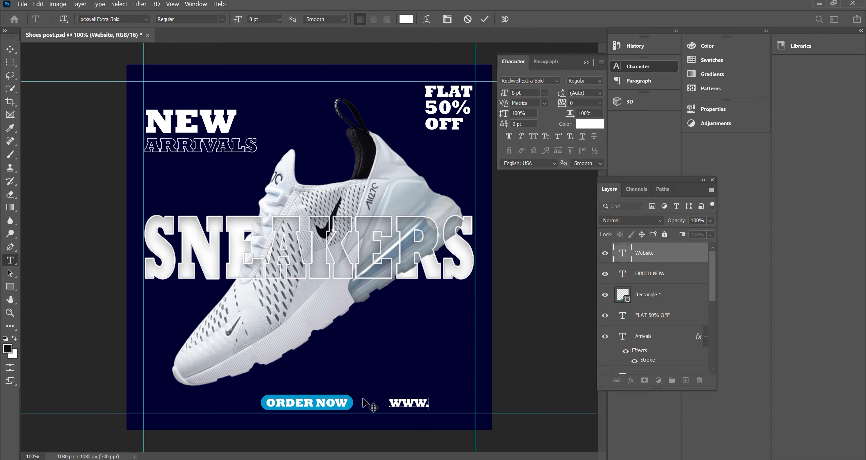
{"action": "type", "text": ".NIKE.COM"}
{"action": "key", "text": "ctrl+a"}
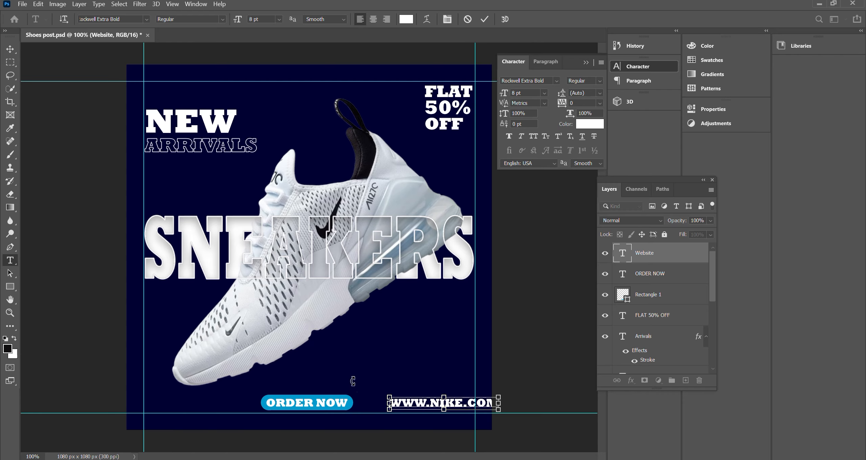
{"action": "left_click", "coordinate": [545, 93]}
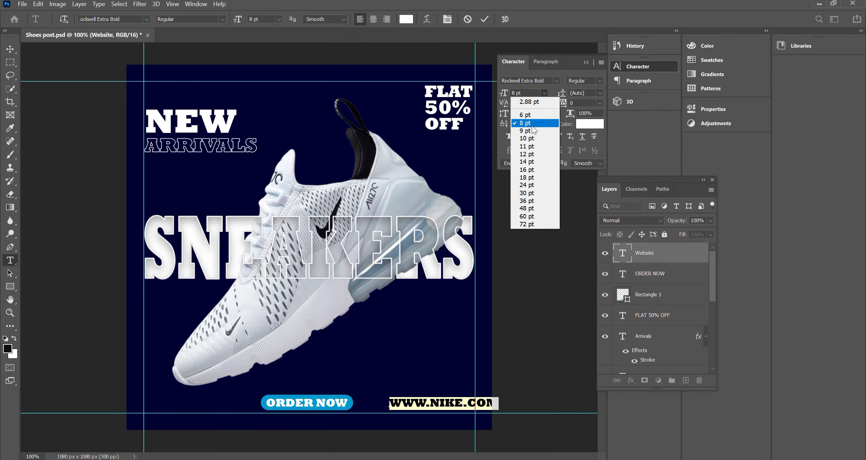
{"action": "left_click", "coordinate": [530, 117]}
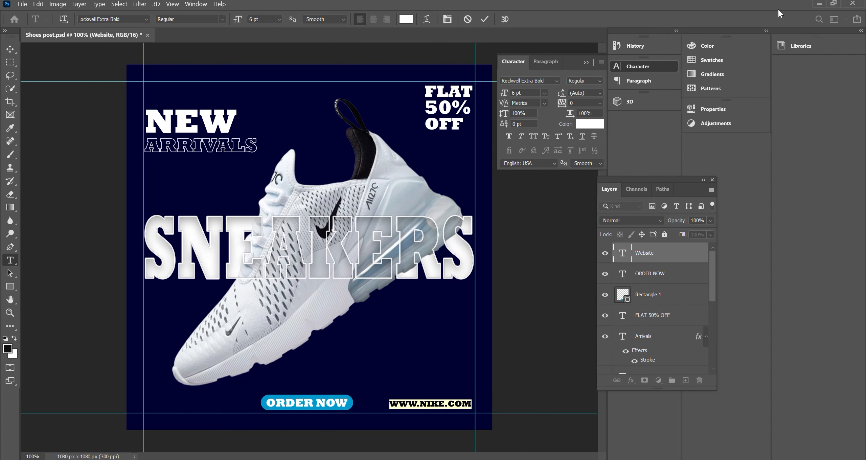
{"action": "left_click", "coordinate": [662, 250]}
{"action": "key", "text": "v"}
Duplicate the Website text layer within Shoes post.psd and name the copy Call Now.
{"action": "right_click", "coordinate": [657, 251]}
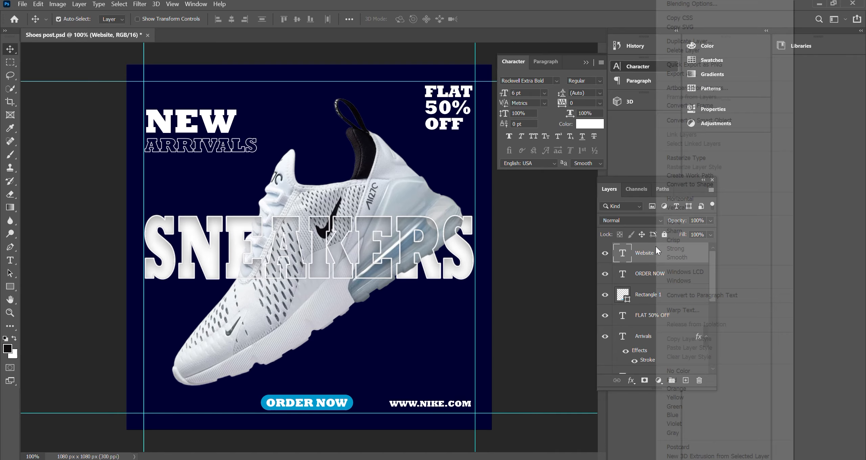
{"action": "left_click", "coordinate": [694, 39]}
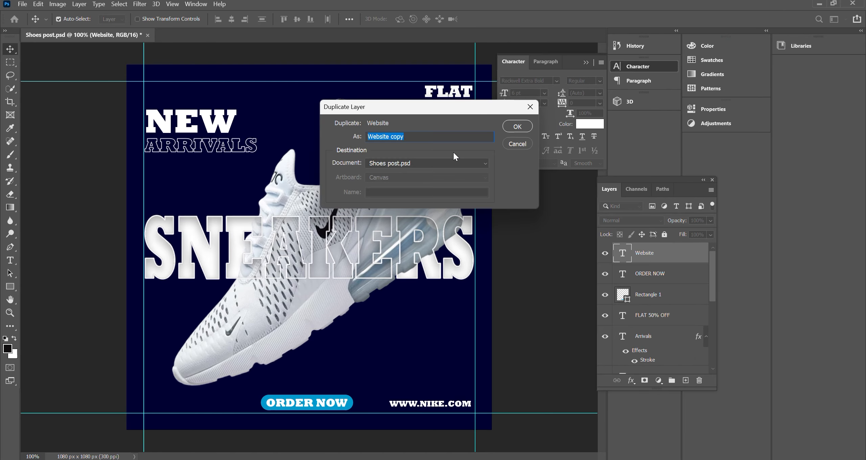
{"action": "type", "text": "C"}
{"action": "key", "text": "Caps_Lock"}
{"action": "type", "text": "all Now"}
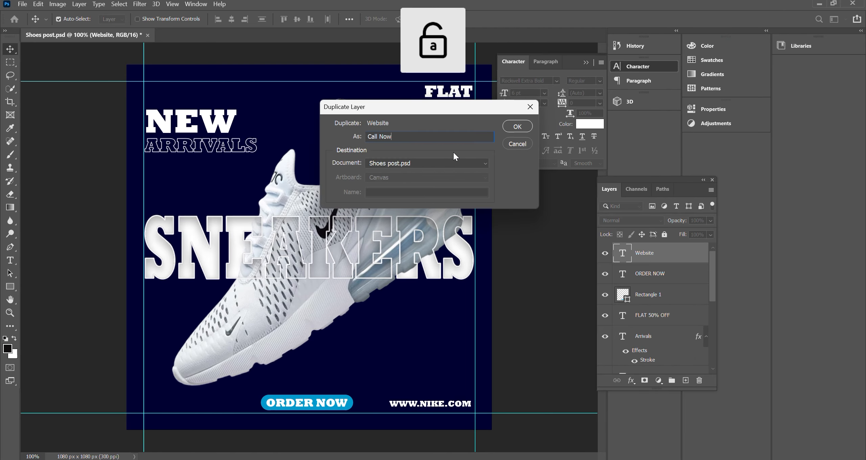
{"action": "key", "text": "Return"}
Move the Call Now copy about 719 px straight left to the left guide and replace its text with the pasted phone number.
{"action": "left_click_drag", "start_coordinate": [423, 413], "coordinate": [194, 417]}
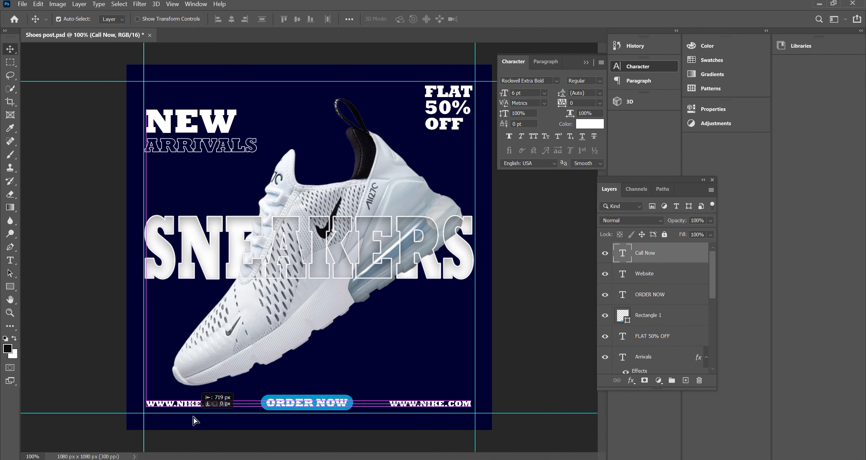
{"action": "double_click", "coordinate": [203, 405]}
{"action": "key", "text": "ctrl+v"}
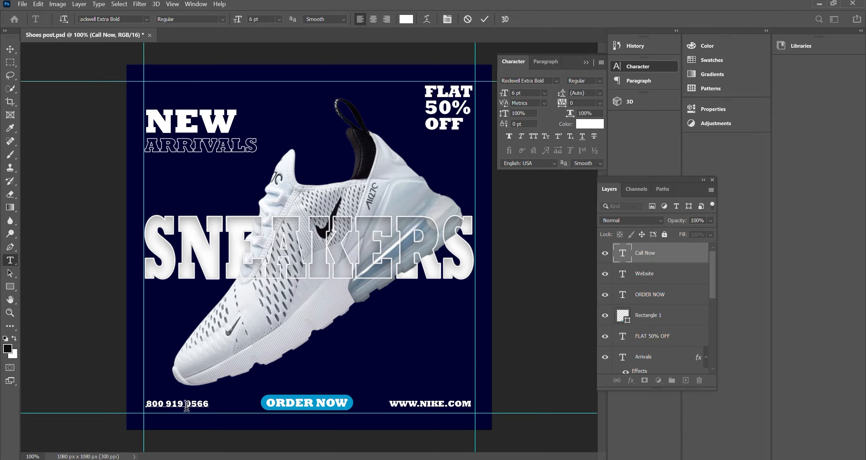
Remove the spaces from the phone number in the Call Now text and prefix it with the country code.
{"action": "left_click", "coordinate": [187, 405]}
{"action": "key", "text": "BackSpace"}
{"action": "left_click", "coordinate": [168, 404]}
{"action": "key", "text": "BackSpace"}
{"action": "left_click", "coordinate": [147, 405]}
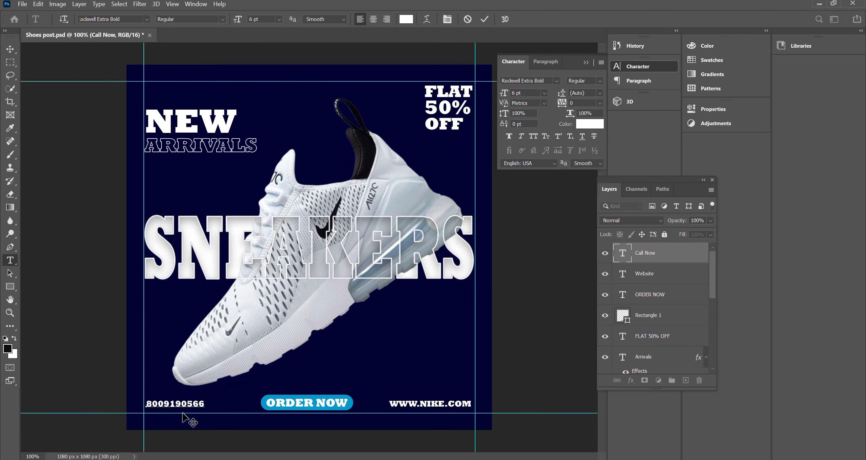
{"action": "type", "text": "+91"}
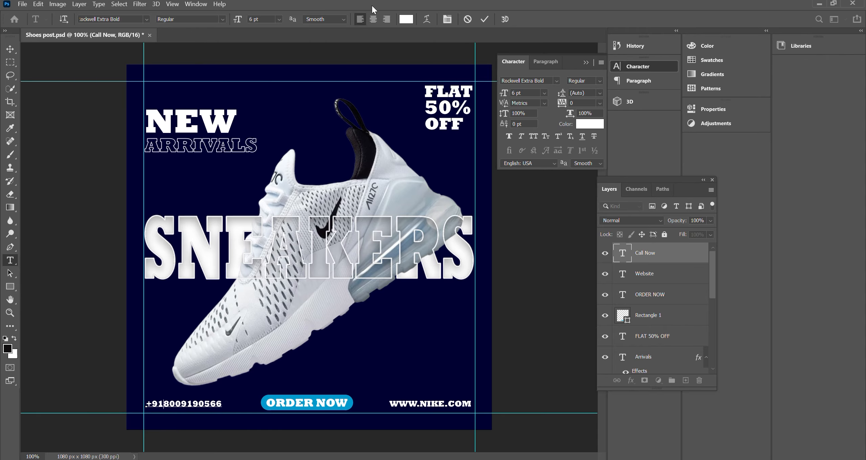
{"action": "left_click", "coordinate": [834, 3]}
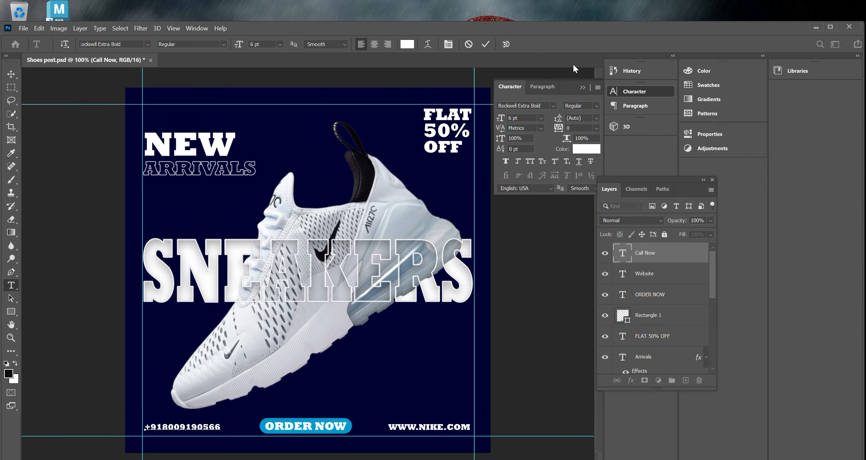
{"action": "left_click", "coordinate": [484, 19]}
{"action": "left_click", "coordinate": [831, 27]}
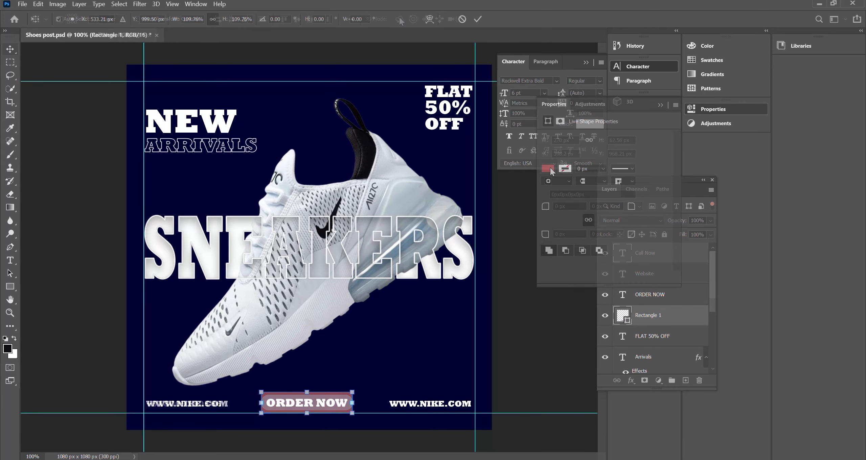
Fill the rectangle behind ORDER NOW with blue and round all its corners to 27 px.
{"action": "left_click", "coordinate": [833, 4]}
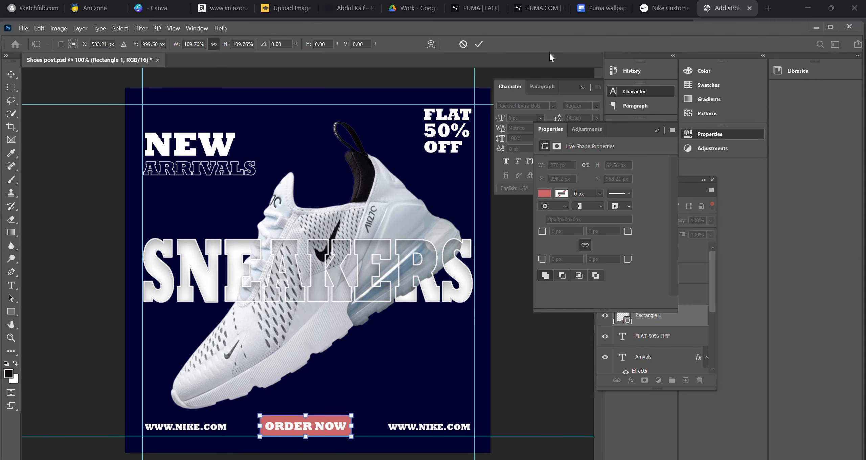
{"action": "key", "text": "Return"}
{"action": "left_click", "coordinate": [830, 27]}
{"action": "left_click", "coordinate": [548, 168]}
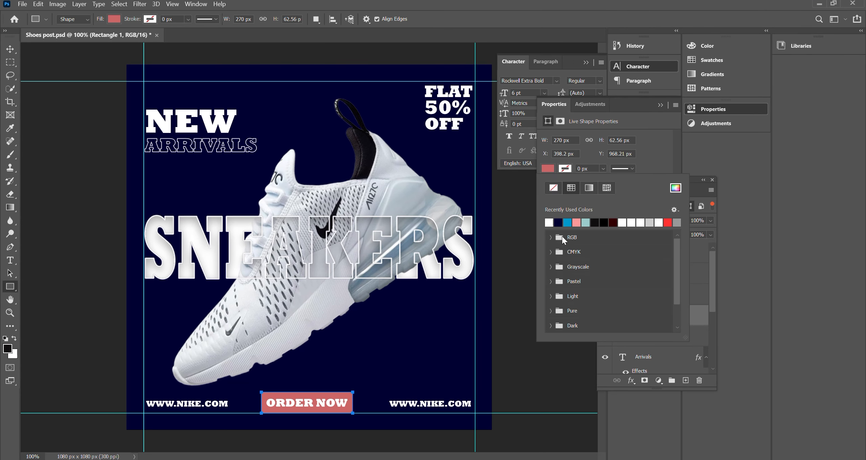
{"action": "left_click", "coordinate": [652, 154]}
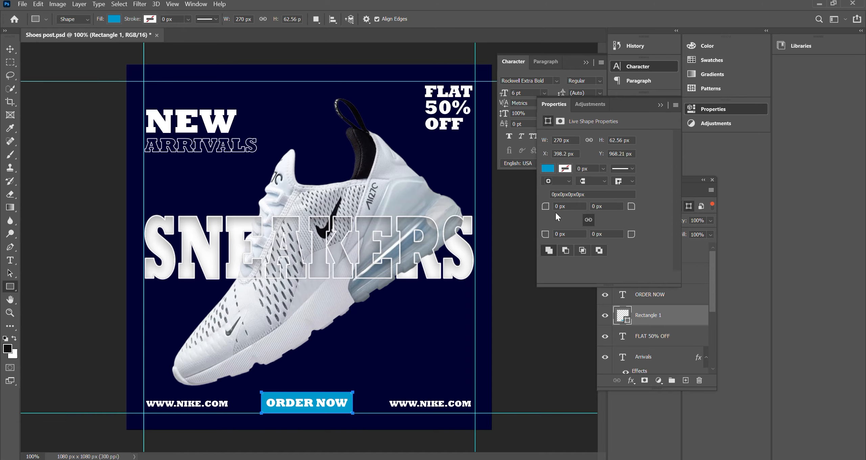
{"action": "left_click_drag", "start_coordinate": [544, 212], "coordinate": [559, 216]}
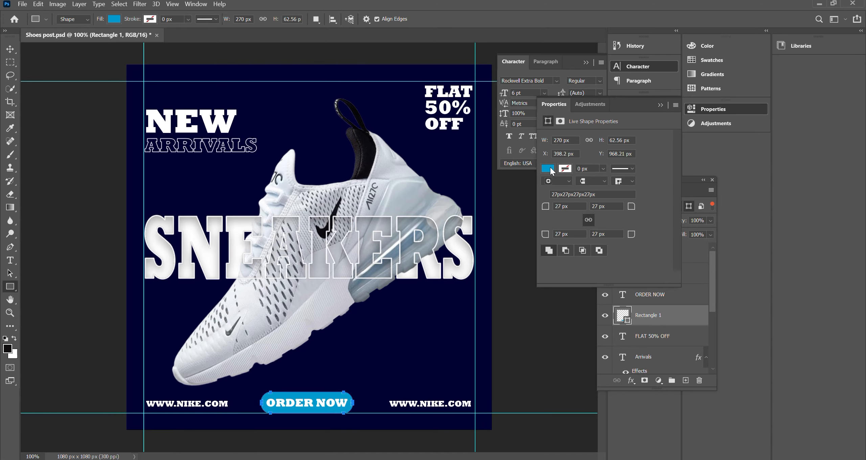
Remove the ORDER NOW rectangle's fill and give it a white 4 px stroke.
{"action": "left_click", "coordinate": [548, 168]}
{"action": "left_click", "coordinate": [554, 188]}
{"action": "left_click", "coordinate": [559, 222]}
{"action": "left_click_drag", "start_coordinate": [582, 168], "coordinate": [560, 116]}
{"action": "type", "text": "4"}
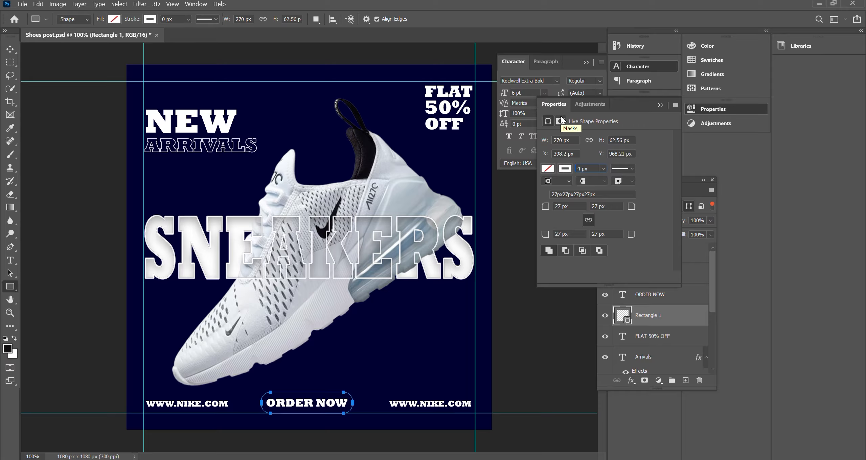
{"action": "key", "text": "Return"}
{"action": "left_click", "coordinate": [512, 344]}
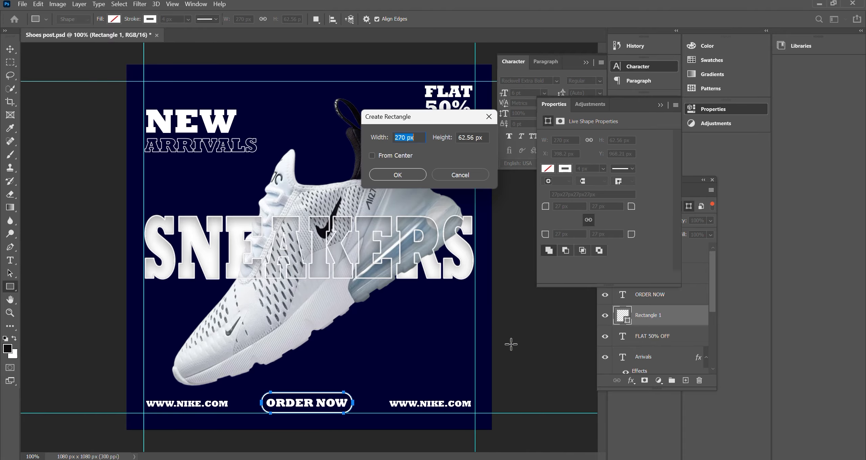
{"action": "left_click", "coordinate": [489, 117]}
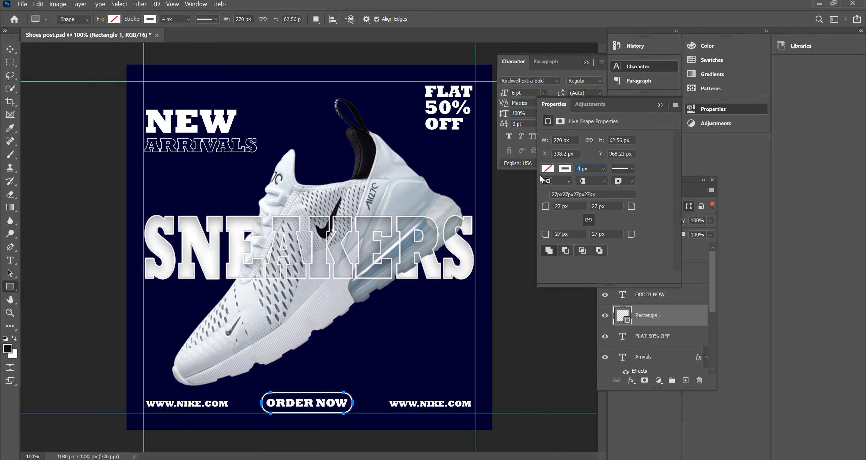
Set the ORDER NOW rectangle's stroke width to 3 px and deselect the shape.
{"action": "type", "text": "3"}
{"action": "key", "text": "Return"}
{"action": "key", "text": "v"}
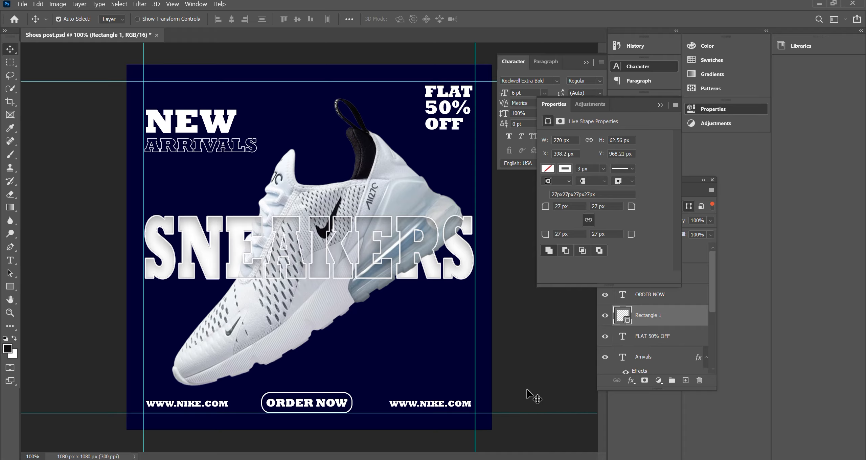
{"action": "left_click", "coordinate": [527, 355]}
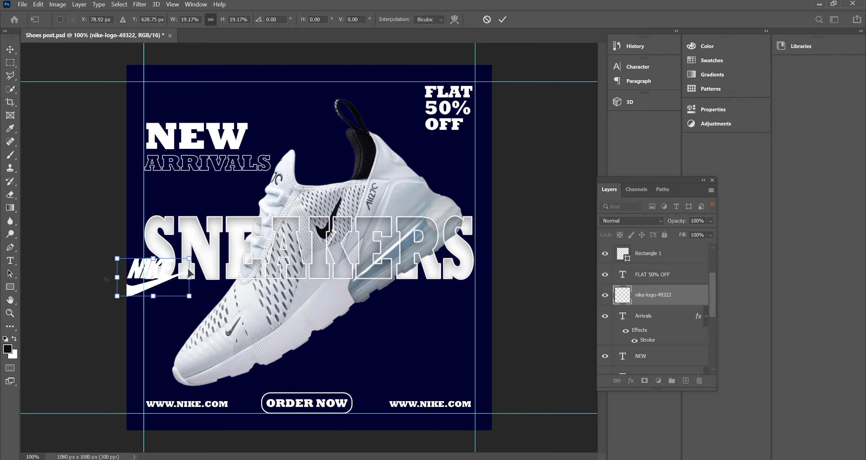
Scale the nike-logo-49322 layer to 11.76% and place it in the canvas's upper-left corner.
{"action": "left_click_drag", "start_coordinate": [191, 274], "coordinate": [157, 91]}
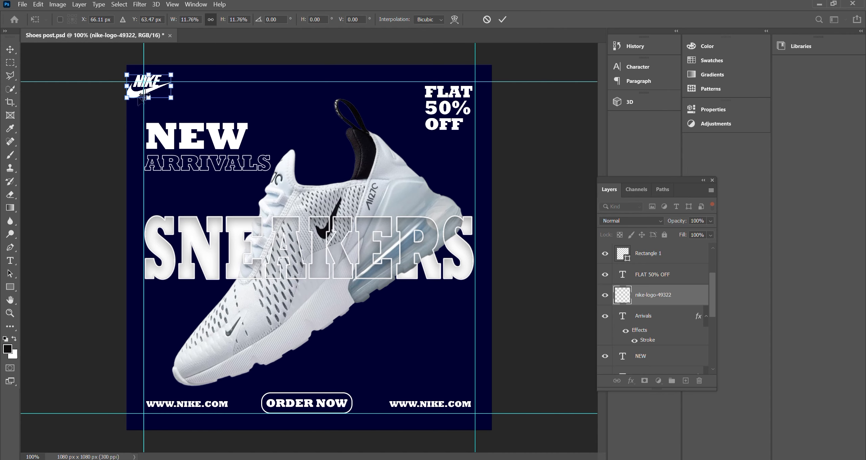
{"action": "left_click_drag", "start_coordinate": [153, 89], "coordinate": [149, 89]}
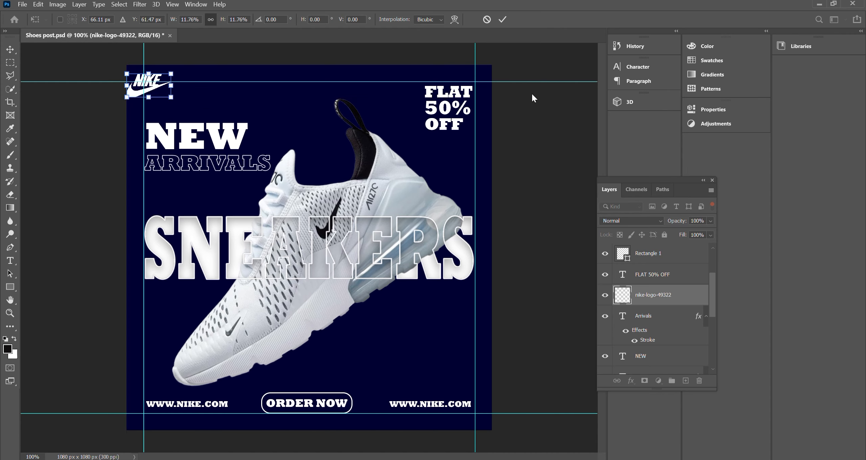
{"action": "left_click", "coordinate": [503, 19]}
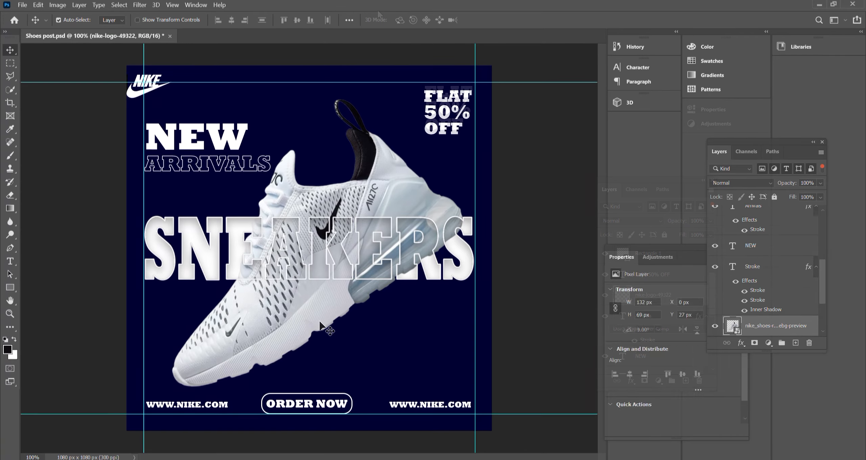
Create a 180 × 280 px rectangle and place it behind the FLAT 50% OFF text against the guides.
{"action": "left_click", "coordinate": [10, 287]}
{"action": "left_click", "coordinate": [155, 294]}
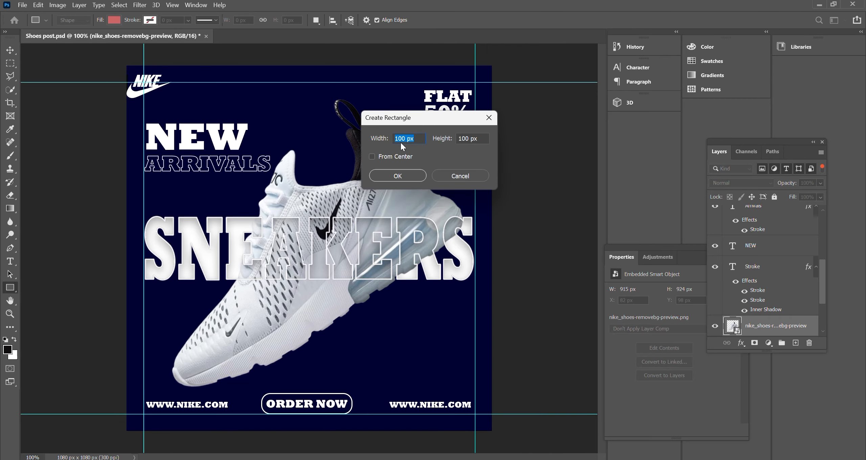
{"action": "type", "text": "180"}
{"action": "left_click", "coordinate": [398, 176]}
{"action": "key", "text": "v"}
{"action": "left_click_drag", "start_coordinate": [159, 316], "coordinate": [428, 106]}
Remove the offer rectangle's fill and give it a white 3 px dashed stroke.
{"action": "left_click", "coordinate": [616, 322]}
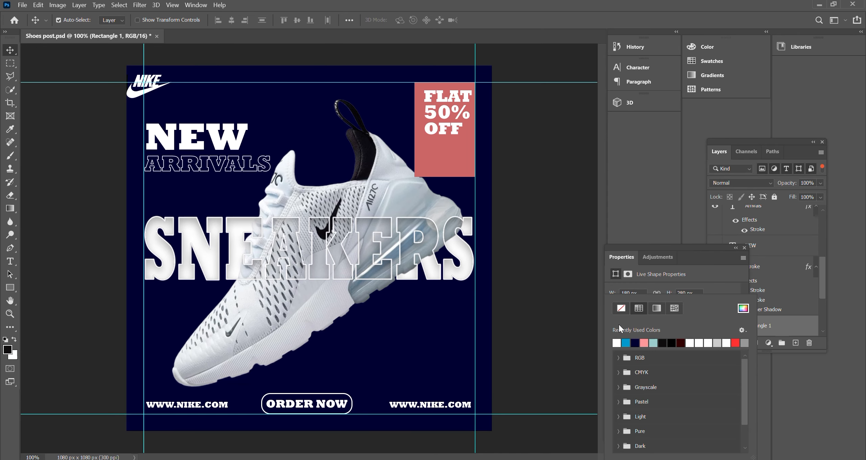
{"action": "left_click", "coordinate": [623, 308]}
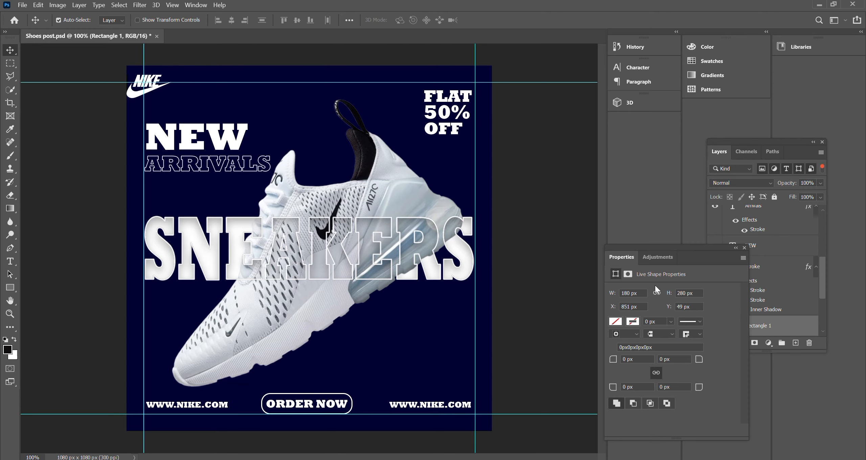
{"action": "left_click", "coordinate": [720, 278]}
{"action": "type", "text": "3"}
{"action": "left_click", "coordinate": [690, 322]}
{"action": "left_click", "coordinate": [646, 372]}
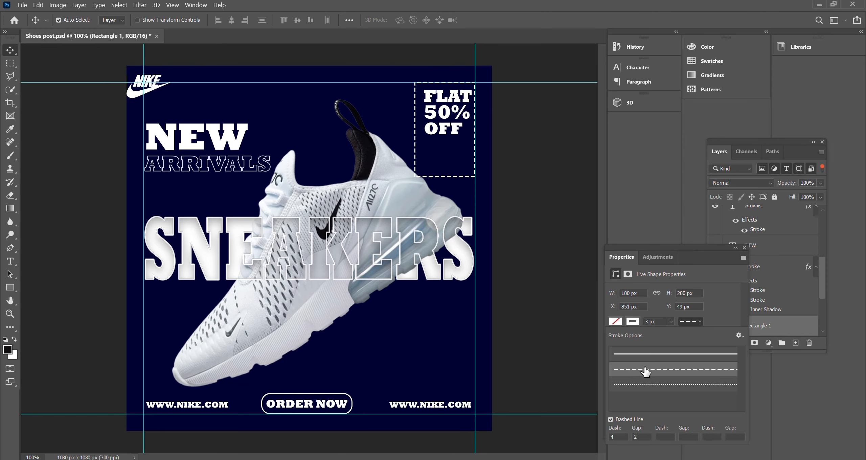
{"action": "left_click", "coordinate": [718, 317]}
{"action": "left_click_drag", "start_coordinate": [613, 363], "coordinate": [644, 369]}
{"action": "left_click", "coordinate": [462, 145]}
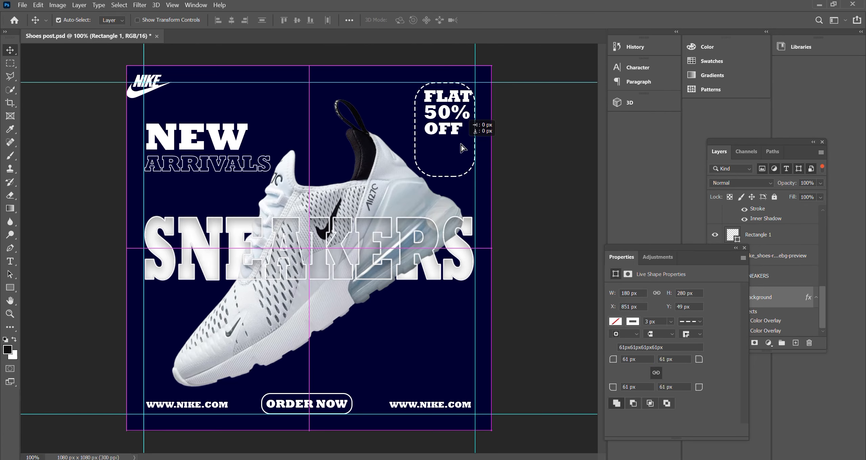
{"action": "key", "text": "ctrl+z"}
Round all corners of the dashed offer rectangle and move it upward so its upper end runs off the canvas.
{"action": "scroll", "coordinate": [759, 242], "scroll_direction": "up", "scroll_amount": 1}
{"action": "scroll", "coordinate": [760, 248], "scroll_direction": "down", "scroll_amount": 1}
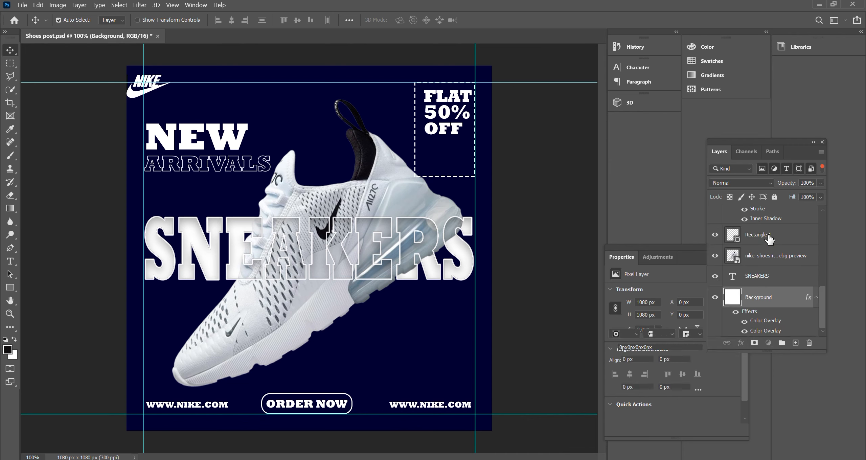
{"action": "left_click", "coordinate": [759, 237]}
{"action": "left_click_drag", "start_coordinate": [610, 359], "coordinate": [646, 365]}
{"action": "left_click", "coordinate": [744, 247]}
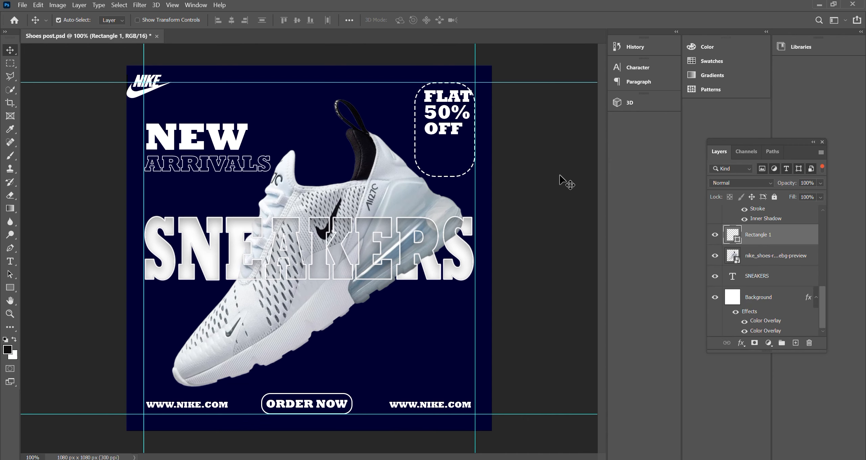
{"action": "key", "text": "ctrl+t"}
{"action": "left_click_drag", "start_coordinate": [449, 158], "coordinate": [447, 139]}
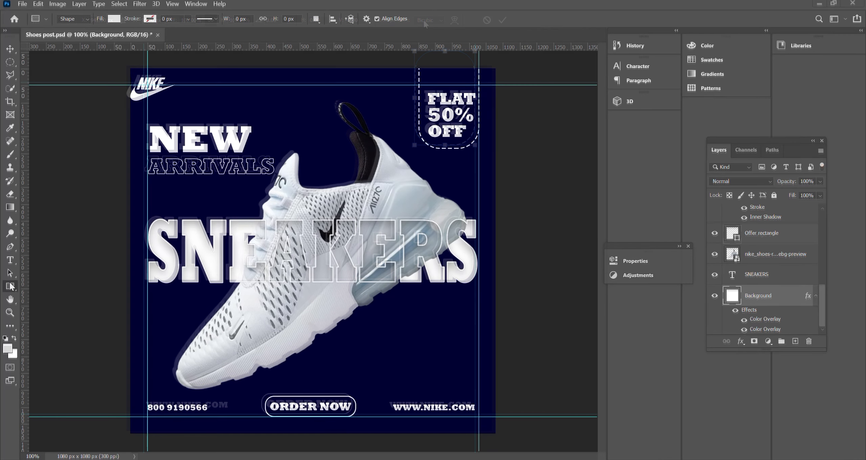
Create a 90 × 1200 px white rectangle directly above the Background layer.
{"action": "left_click", "coordinate": [396, 131]}
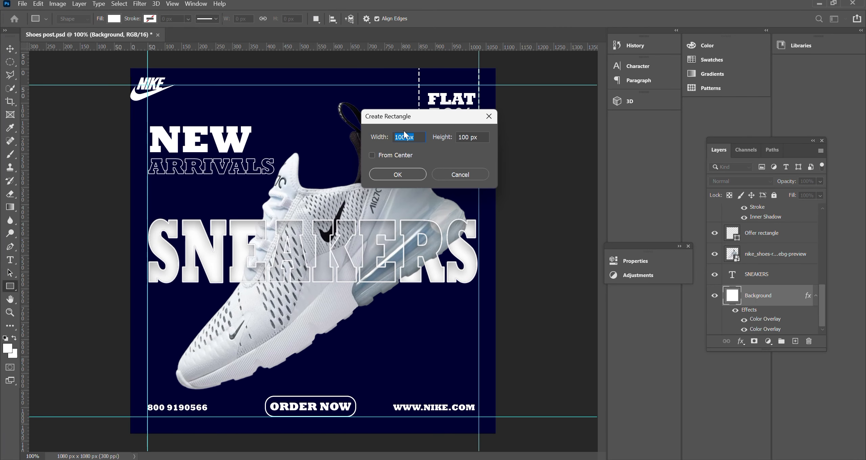
{"action": "type", "text": "90"}
{"action": "double_click", "coordinate": [471, 137]}
{"action": "type", "text": "1200"}
{"action": "left_click", "coordinate": [398, 175]}
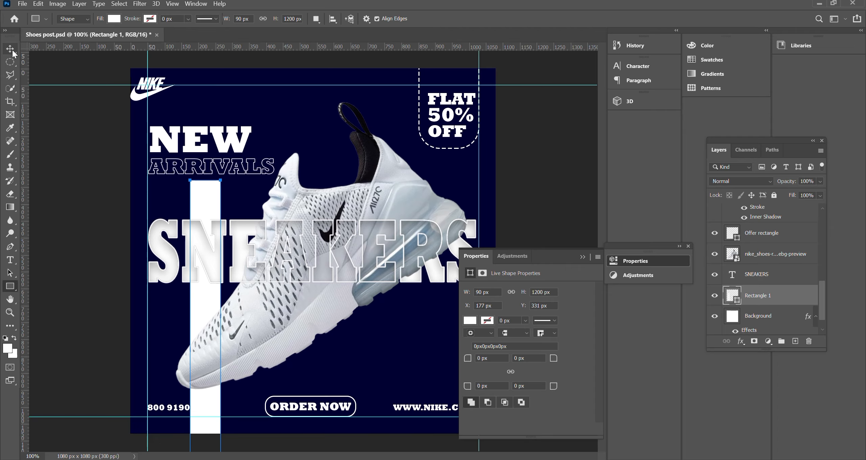
Enter edfbff as the tall rectangle's fill colour and move the shape to X 51 px, Y 0 px along the left guide.
{"action": "left_click", "coordinate": [467, 318]}
{"action": "left_click", "coordinate": [372, 21]}
{"action": "left_click", "coordinate": [471, 319]}
{"action": "left_click", "coordinate": [599, 308]}
{"action": "type", "text": "edfbff"}
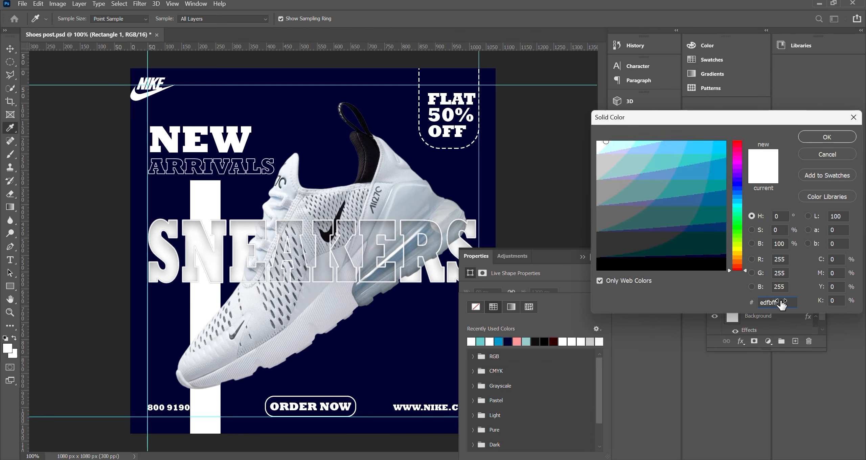
{"action": "left_click", "coordinate": [837, 137]}
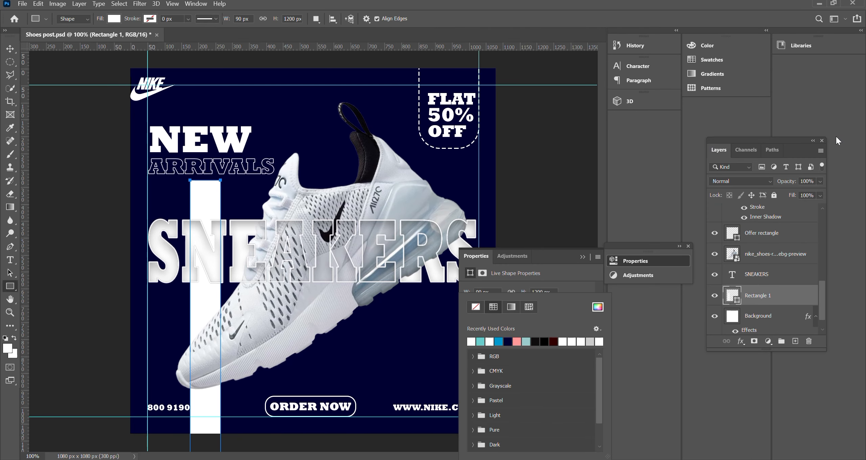
{"action": "left_click", "coordinate": [10, 48]}
{"action": "left_click_drag", "start_coordinate": [207, 218], "coordinate": [164, 108]}
Duplicate the tall Rectangle 1 stripe five times within Shoes post.psd.
{"action": "right_click", "coordinate": [780, 295]}
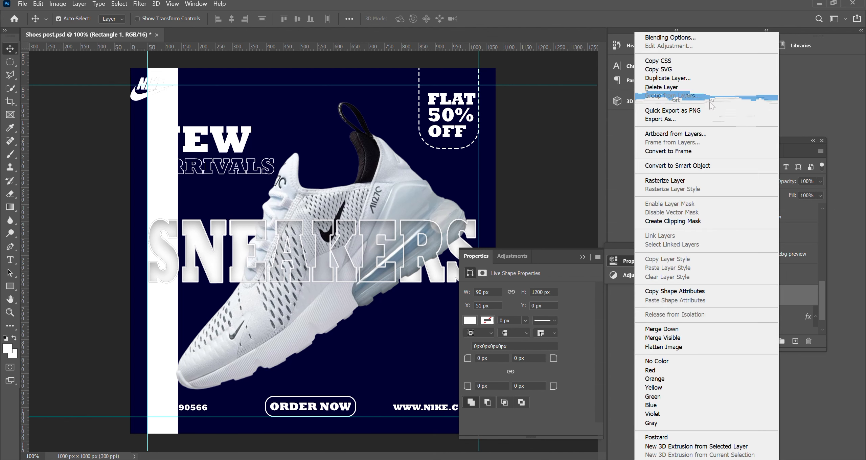
{"action": "left_click", "coordinate": [653, 78]}
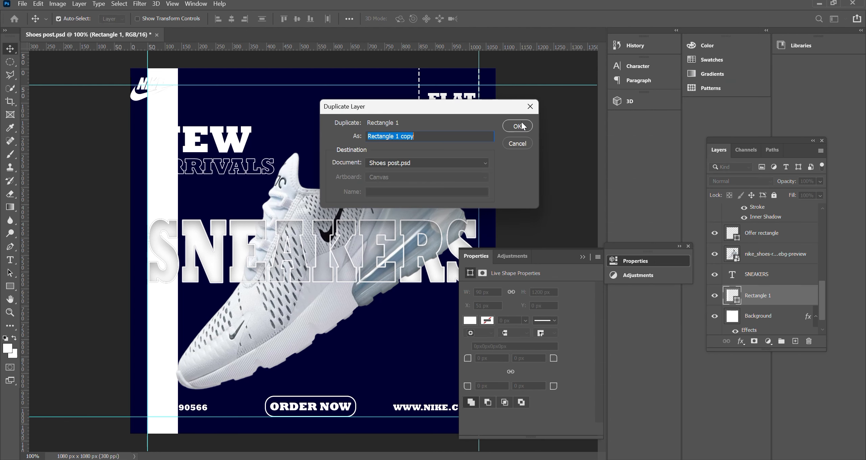
{"action": "left_click", "coordinate": [522, 126]}
{"action": "right_click", "coordinate": [780, 295]}
{"action": "left_click", "coordinate": [653, 78]}
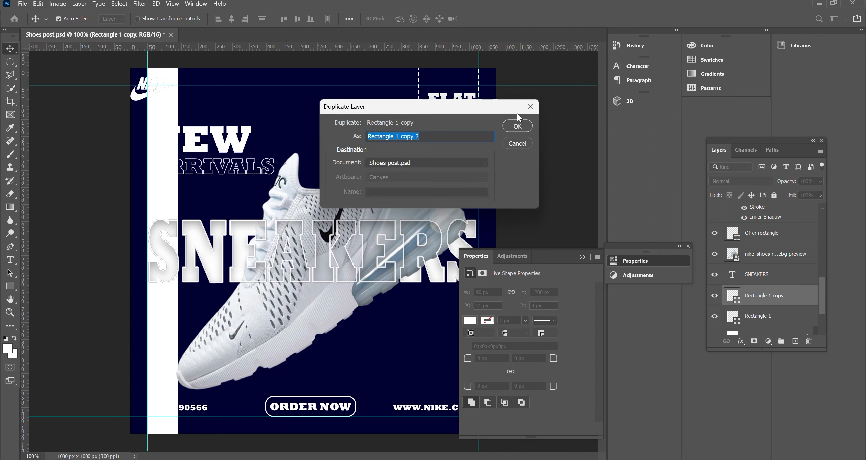
{"action": "left_click", "coordinate": [518, 126]}
{"action": "right_click", "coordinate": [781, 295]}
{"action": "left_click", "coordinate": [664, 79]}
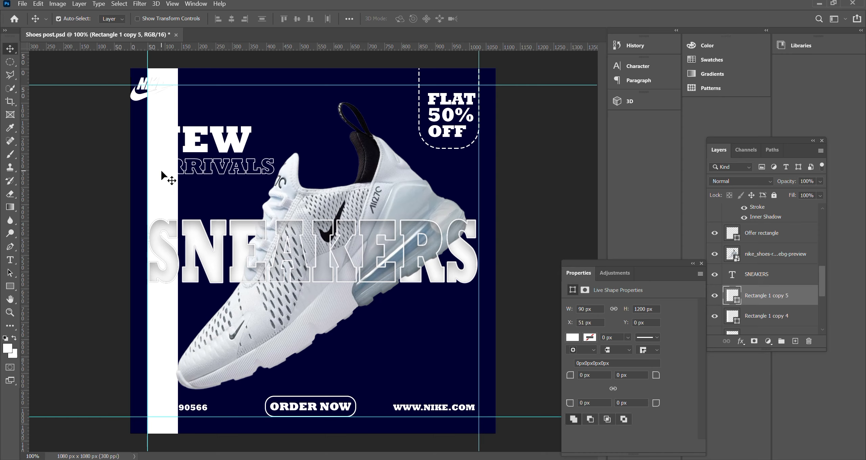
Move one stripe copy across to the right guide at X 942 px, Y 0 px.
{"action": "left_click_drag", "start_coordinate": [162, 169], "coordinate": [212, 187]}
{"action": "key", "text": "ctrl+z"}
{"action": "scroll", "coordinate": [767, 251], "scroll_direction": "down", "scroll_amount": 7}
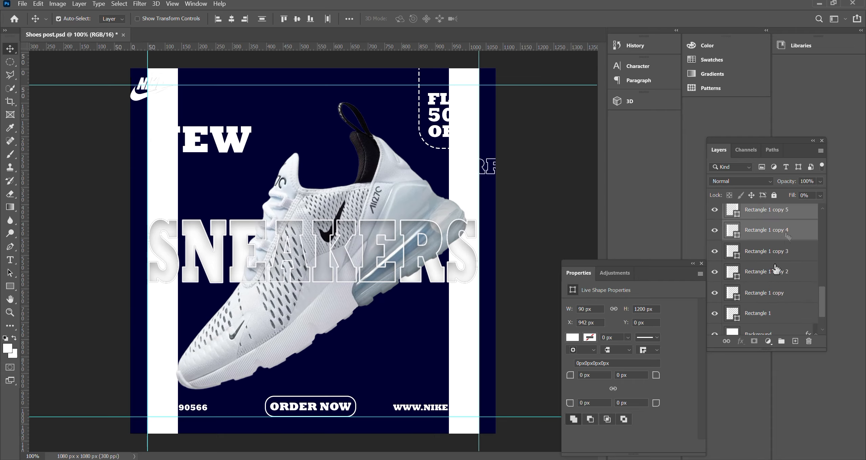
Spread the remaining stripe copies evenly between the two vertical guides and group all stripes as Bg Shapes.
{"action": "left_click", "coordinate": [765, 293]}
{"action": "left_click_drag", "start_coordinate": [173, 203], "coordinate": [227, 203]}
{"action": "left_click", "coordinate": [159, 207]}
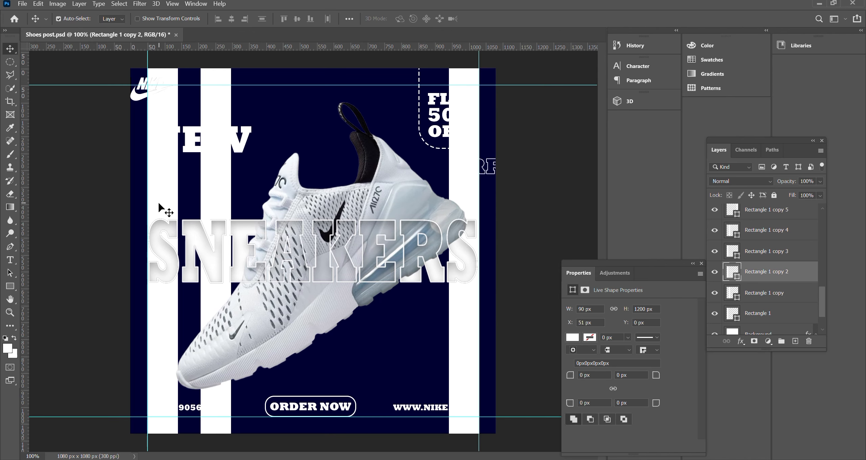
{"action": "left_click_drag", "start_coordinate": [159, 203], "coordinate": [271, 217]}
{"action": "left_click_drag", "start_coordinate": [153, 218], "coordinate": [248, 224]}
{"action": "key", "text": "ctrl+z"}
{"action": "left_click", "coordinate": [794, 294]}
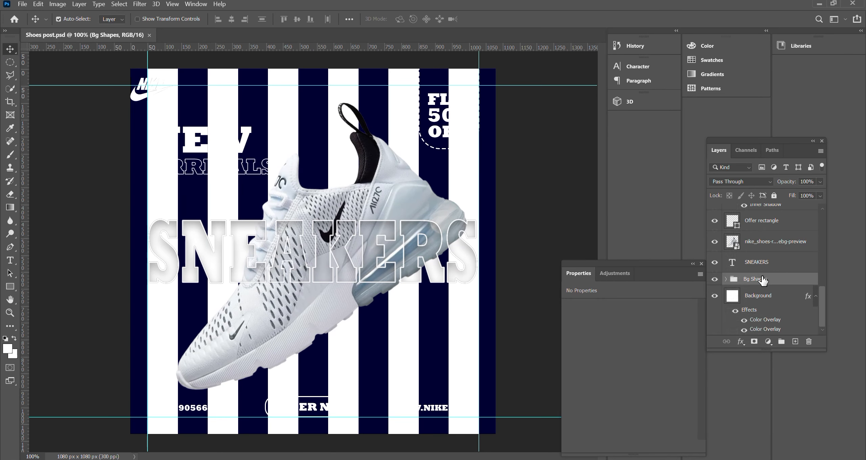
Open the Bg Shapes group's blending options and enable both Drop Shadow effects.
{"action": "right_click", "coordinate": [764, 280]}
{"action": "left_click", "coordinate": [675, 54]}
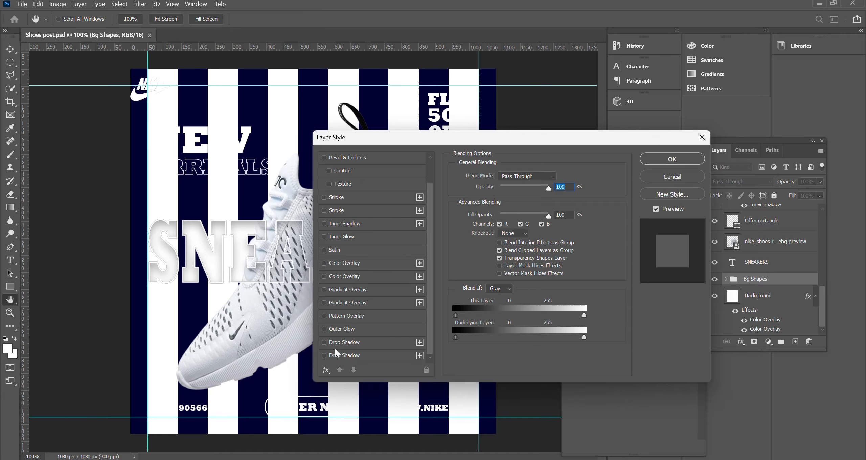
{"action": "left_click", "coordinate": [325, 356]}
{"action": "left_click", "coordinate": [325, 343]}
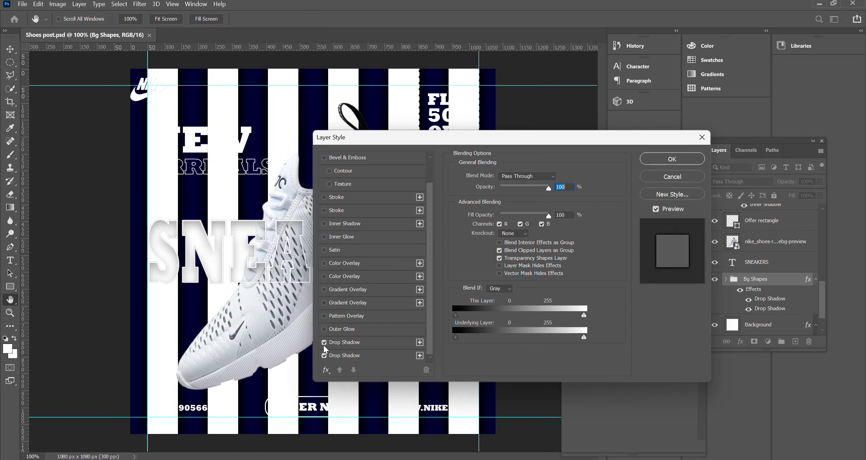
Set the lower-listed Drop Shadow to 80% opacity, 0 px distance, 40% spread and 42 px size, and apply the layer style.
{"action": "left_click", "coordinate": [397, 355]}
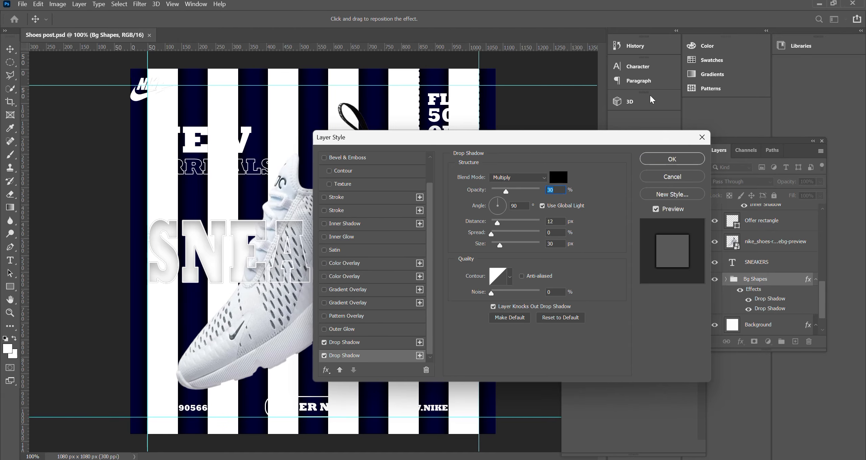
{"action": "type", "text": "80"}
{"action": "double_click", "coordinate": [554, 221]}
{"action": "type", "text": "040"}
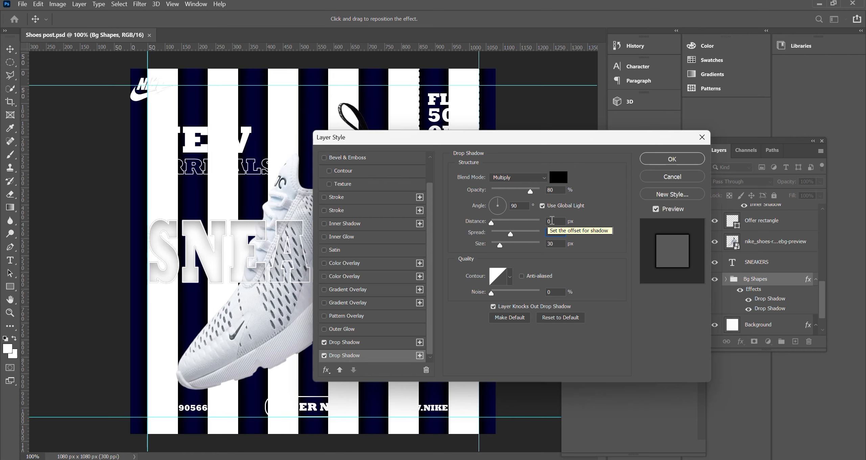
{"action": "double_click", "coordinate": [550, 244]}
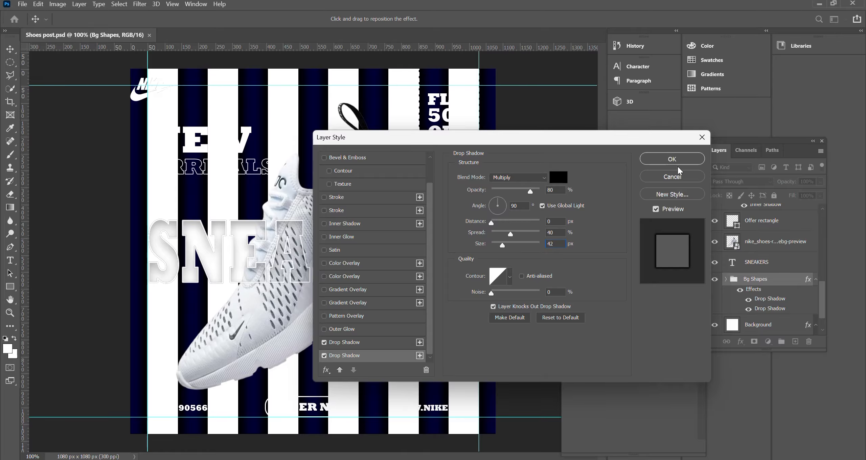
{"action": "left_click", "coordinate": [673, 159]}
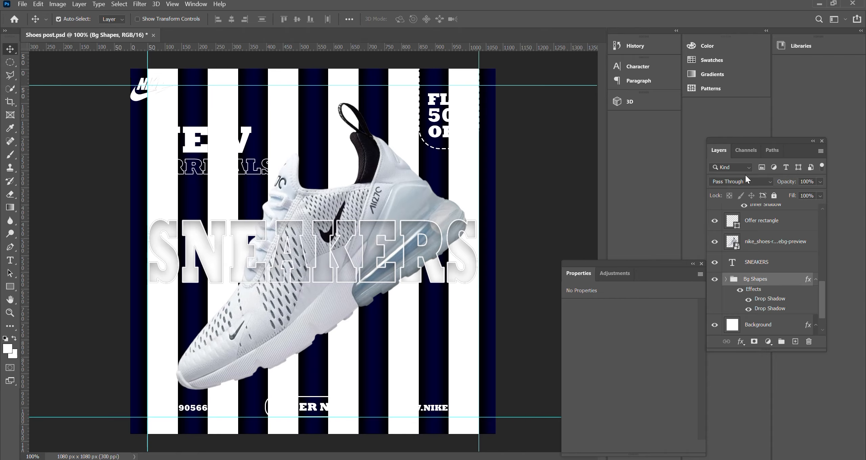
Try Soft Light blending on the Bg Shapes group, settle on Normal mode and reduce the group's opacity to 20%.
{"action": "left_click", "coordinate": [746, 178]}
{"action": "left_click", "coordinate": [728, 329]}
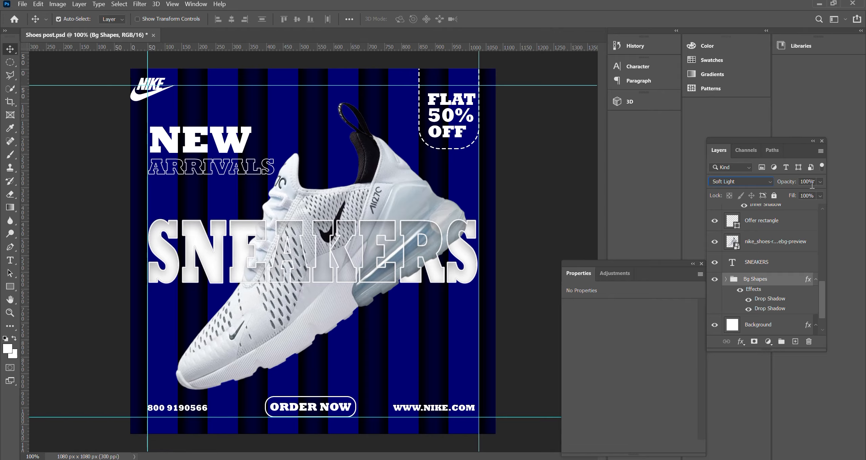
{"action": "left_click_drag", "start_coordinate": [793, 187], "coordinate": [772, 191]}
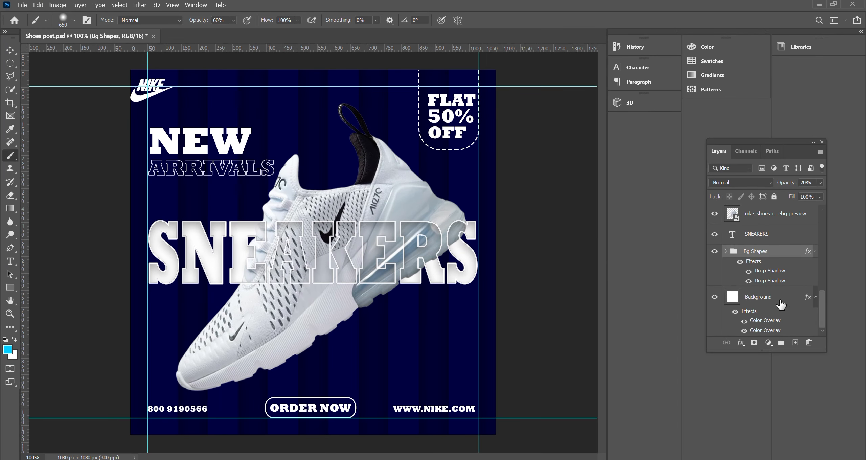
Add a new layer directly above Background and choose the Soft Round Pressure Size brush at 650 px with 15% hardness.
{"action": "left_click", "coordinate": [779, 298]}
{"action": "left_click", "coordinate": [796, 343]}
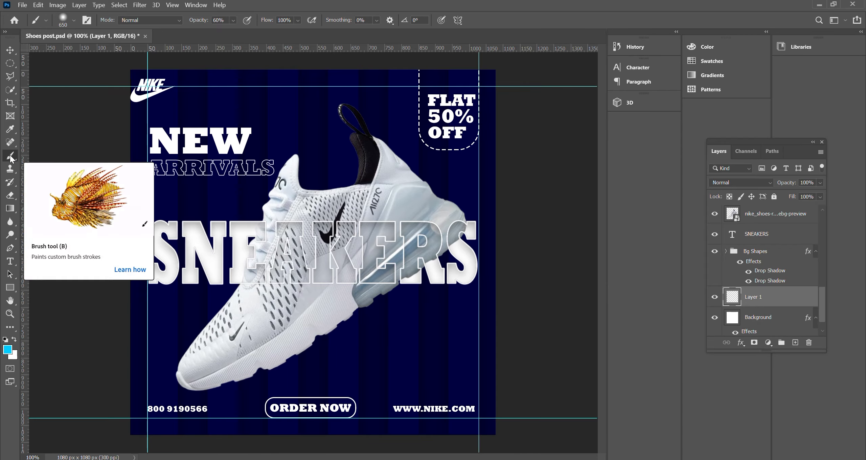
{"action": "left_click", "coordinate": [63, 21]}
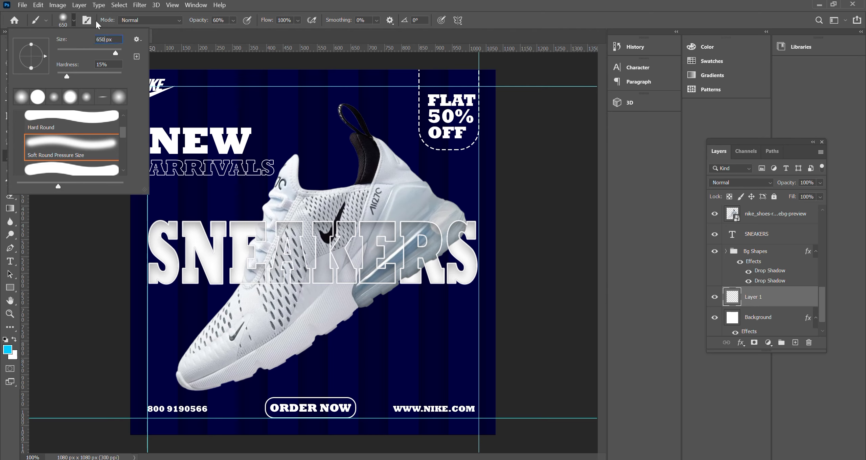
{"action": "left_click", "coordinate": [80, 152]}
Choose 00ccff as the foreground colour and paint a soft glow on Layer 1 in the artwork's upper-right area around the discount frame.
{"action": "left_click", "coordinate": [7, 349]}
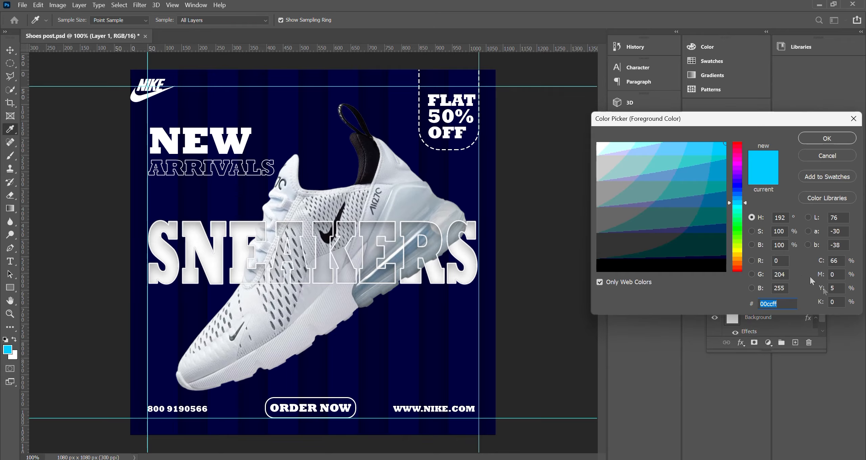
{"action": "left_click", "coordinate": [727, 160]}
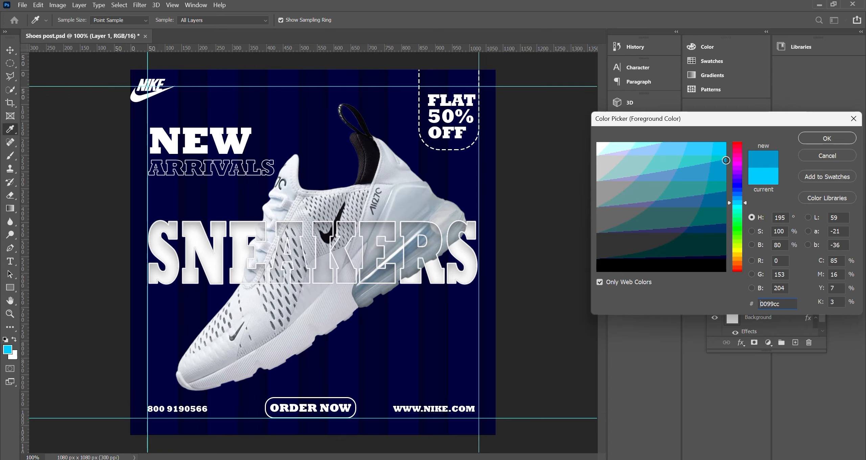
{"action": "left_click_drag", "start_coordinate": [726, 160], "coordinate": [728, 142]}
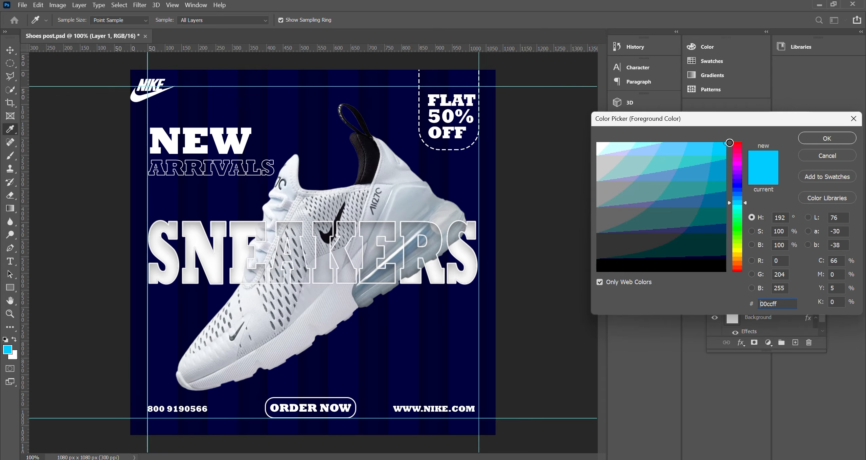
{"action": "left_click", "coordinate": [823, 138]}
{"action": "left_click_drag", "start_coordinate": [487, 154], "coordinate": [406, 173]}
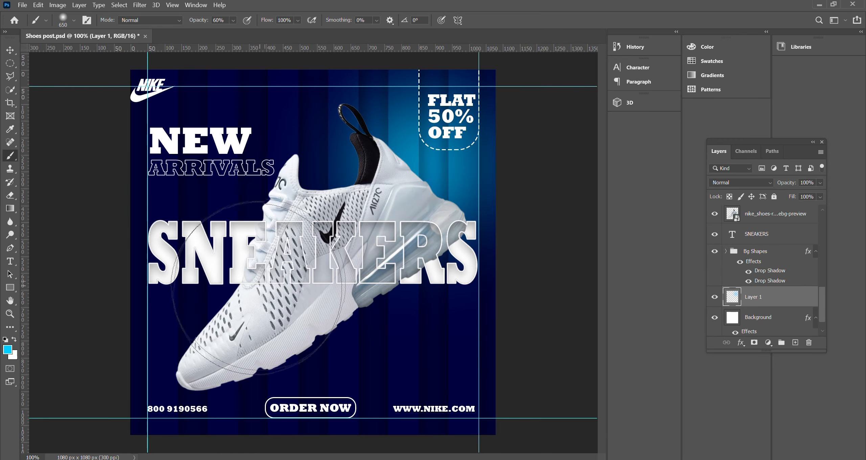
{"action": "left_click", "coordinate": [246, 303]}
{"action": "left_click", "coordinate": [213, 334]}
{"action": "key", "text": "ctrl+z"}
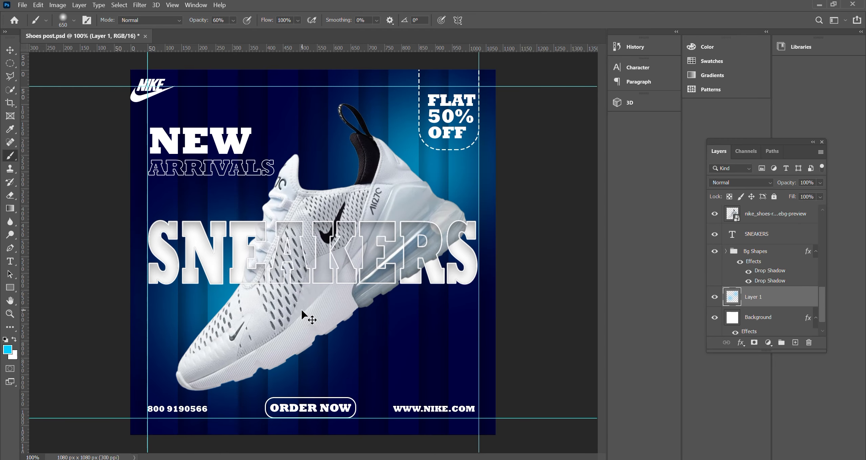
{"action": "key", "text": "ctrl+z"}
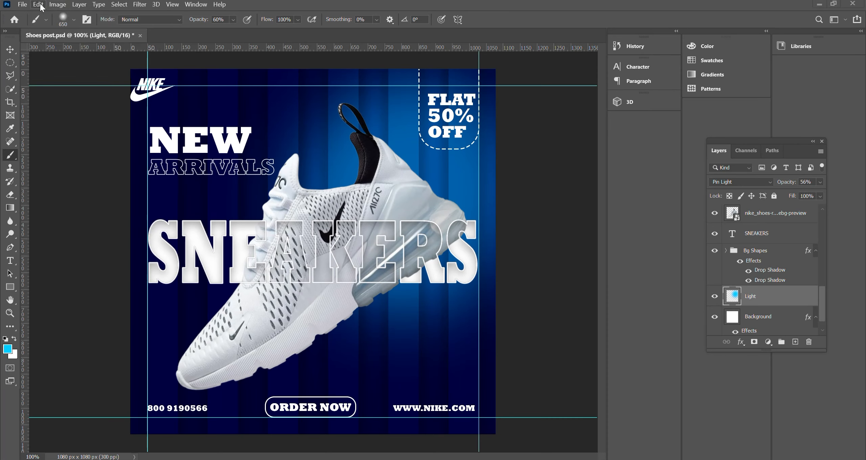
Scale the Light layer to 121.32% from its upper-right corner so the glow extends towards the lower left of the artwork.
{"action": "left_click", "coordinate": [38, 4]}
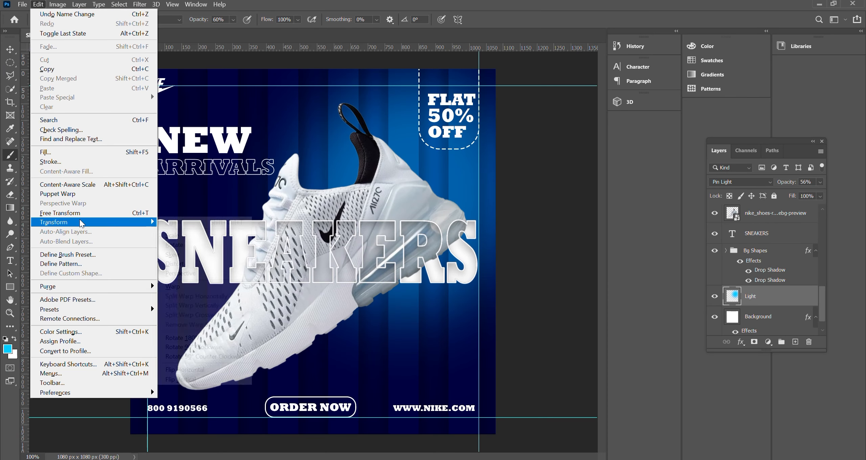
{"action": "mouse_move", "coordinate": [79, 222]}
{"action": "left_click", "coordinate": [172, 236]}
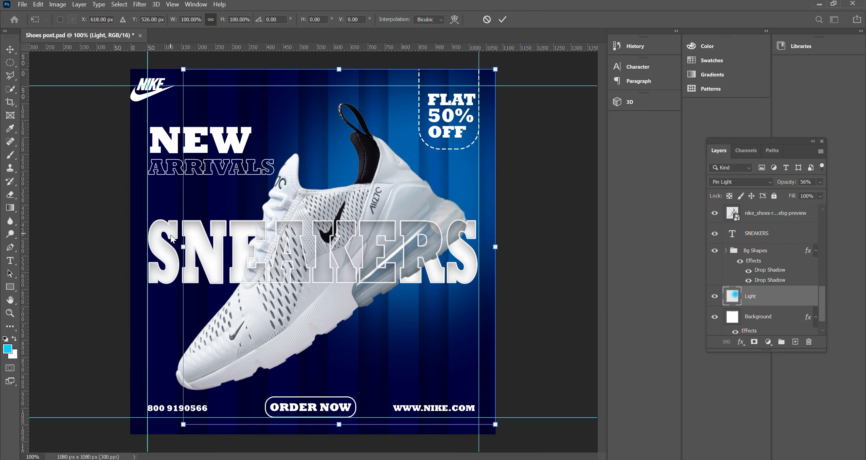
{"action": "left_click_drag", "start_coordinate": [184, 425], "coordinate": [48, 443]}
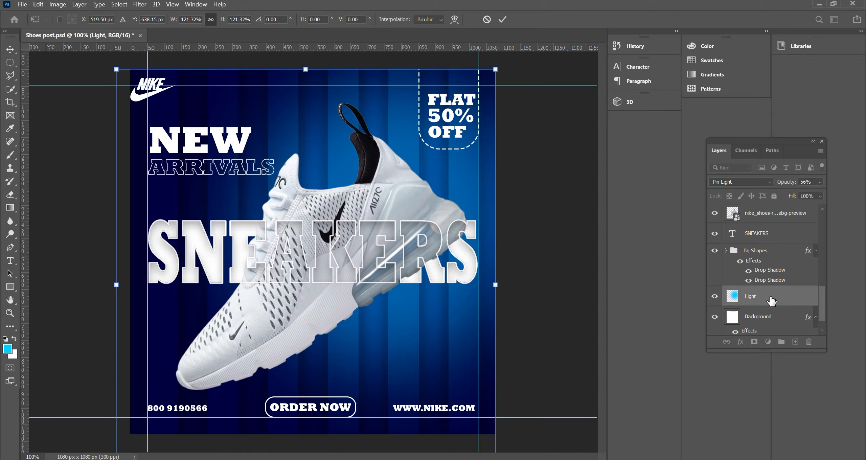
{"action": "key", "text": "Return"}
Duplicate the Light layer as Light copy within Shoes post.psd and set the original Light layer's opacity to 50%.
{"action": "right_click", "coordinate": [771, 296]}
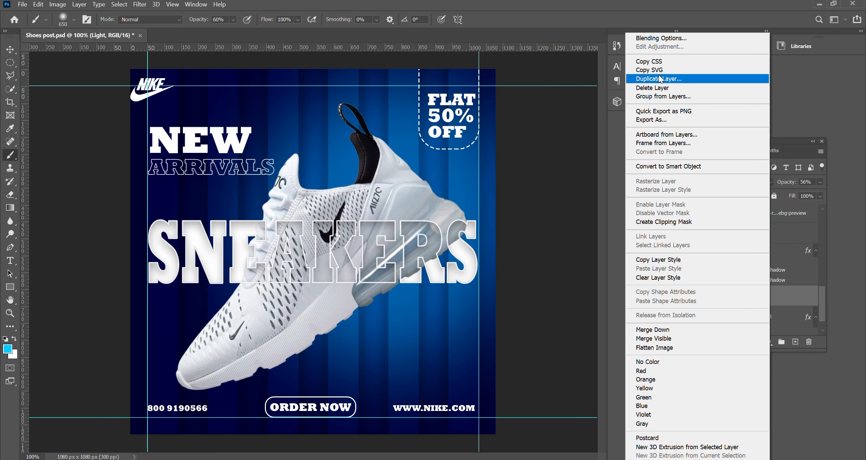
{"action": "left_click", "coordinate": [661, 77]}
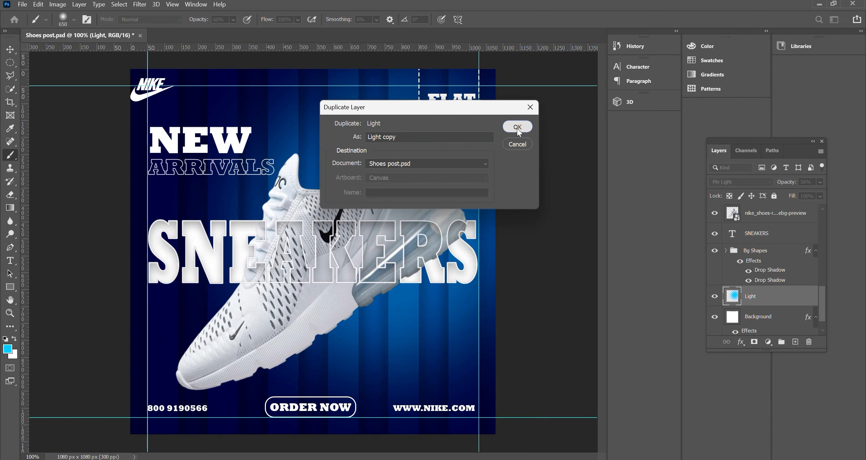
{"action": "left_click", "coordinate": [517, 128]}
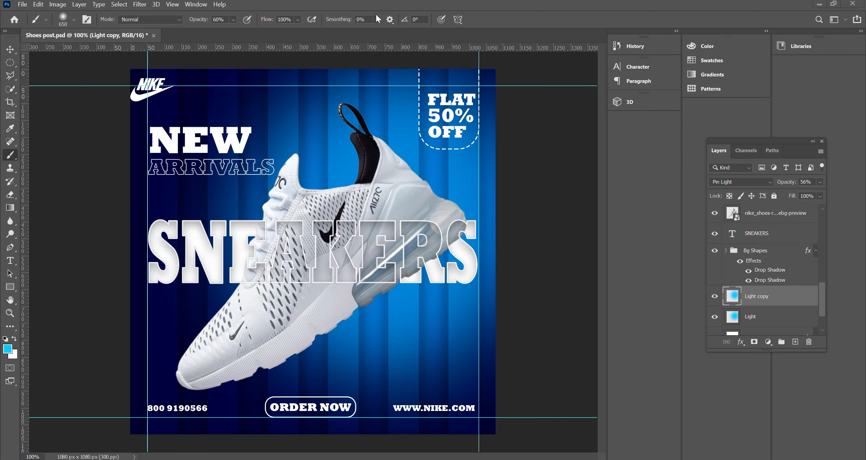
{"action": "left_click", "coordinate": [760, 318]}
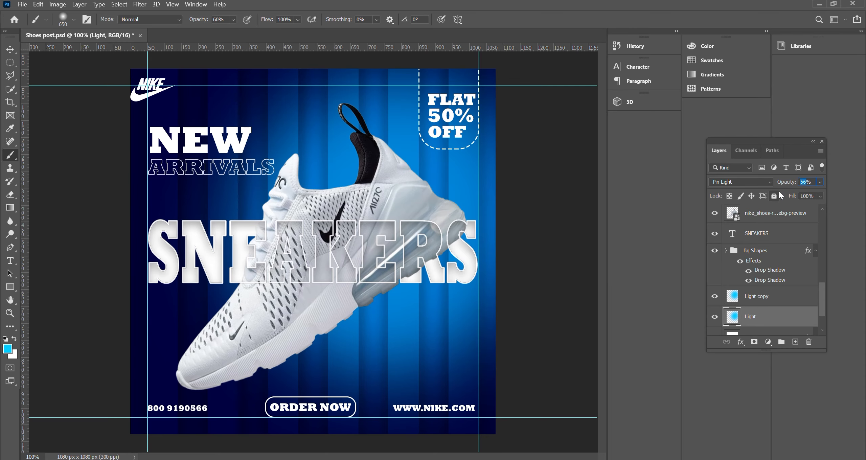
{"action": "type", "text": "50"}
Set Light copy to 56% opacity and move it to the artwork's lower-left corner at X -63.50 px, Y 1252 px.
{"action": "left_click", "coordinate": [780, 294]}
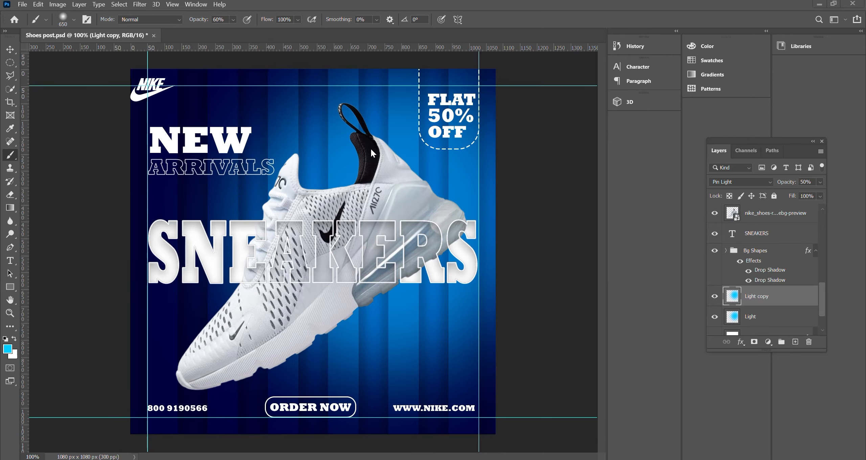
{"action": "left_click", "coordinate": [10, 49]}
{"action": "key", "text": "5"}
{"action": "key", "text": "6"}
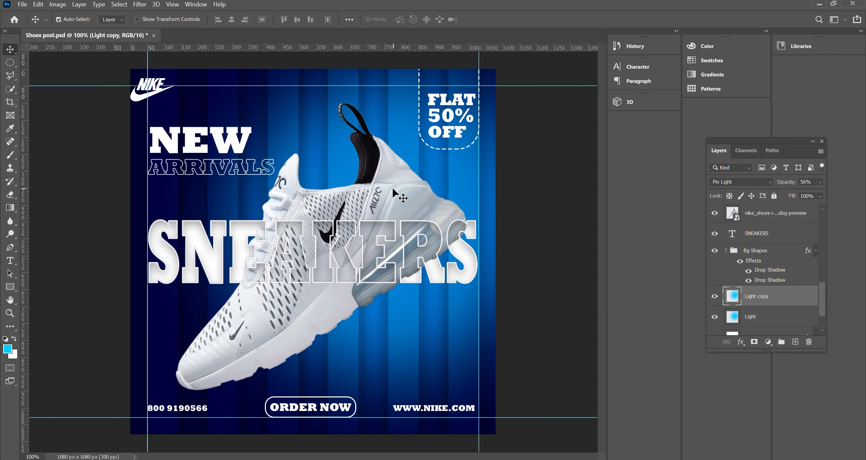
{"action": "key", "text": "ctrl+t"}
{"action": "left_click_drag", "start_coordinate": [385, 186], "coordinate": [192, 386]}
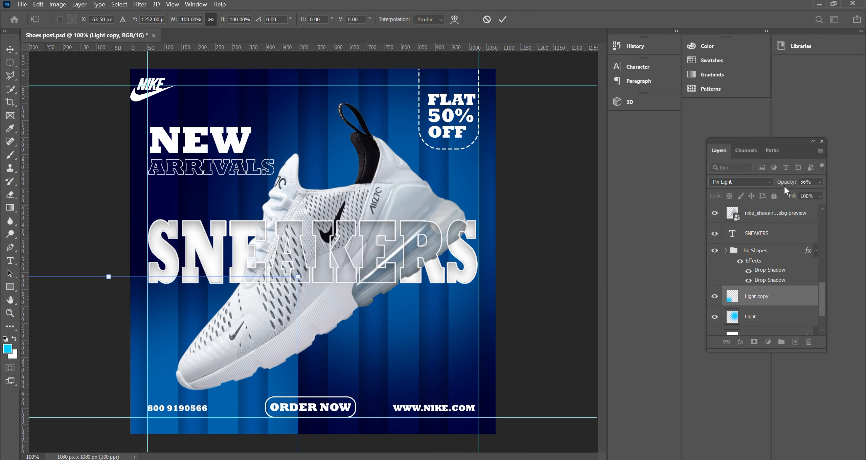
Reduce the Light copy layer's opacity to 46% and commit its transform.
{"action": "mouse_move", "coordinate": [789, 185]}
{"action": "left_mouse_down"}
{"action": "mouse_move", "coordinate": [767, 196]}
{"action": "mouse_move", "coordinate": [782, 191]}
{"action": "left_mouse_up"}
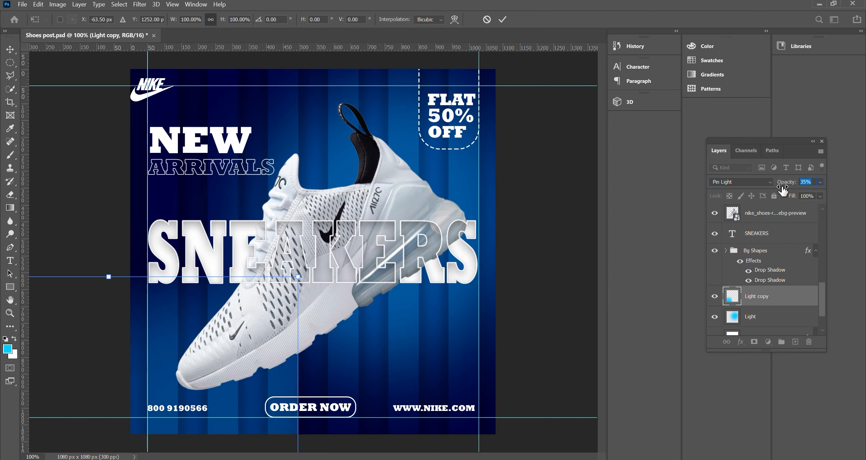
{"action": "left_click_drag", "start_coordinate": [786, 185], "coordinate": [798, 185]}
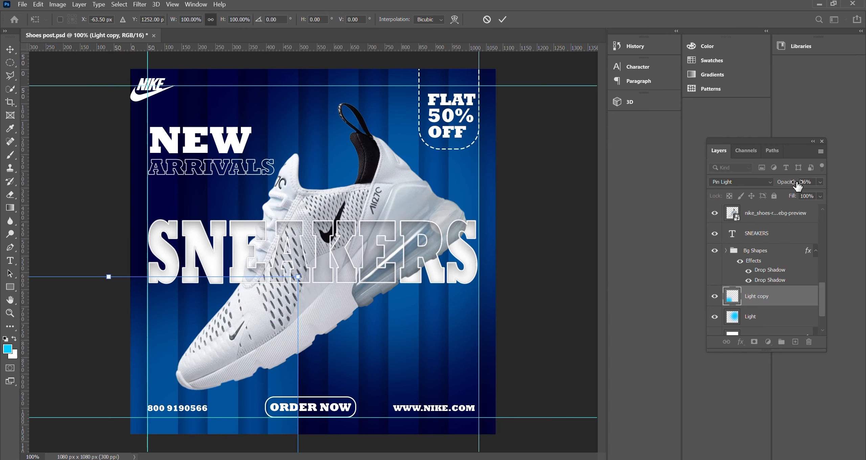
{"action": "left_click", "coordinate": [503, 19]}
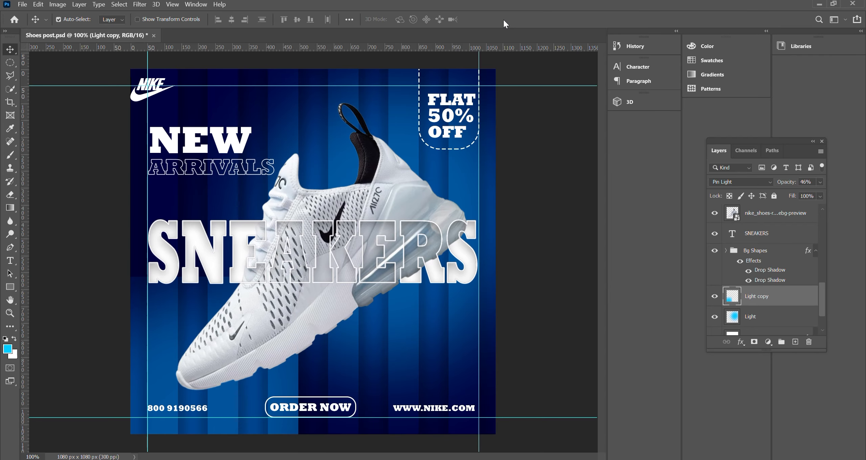